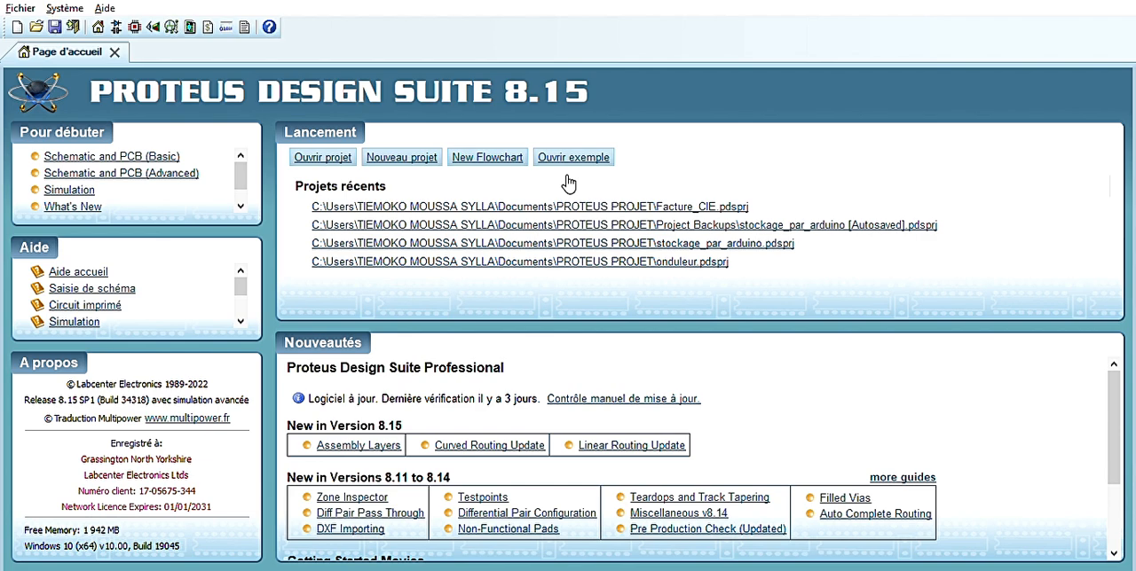
Open the recent project onduleur.pdsprj and place a RELAY with a BC547 transistor just below and left of it
left_click(477, 261)
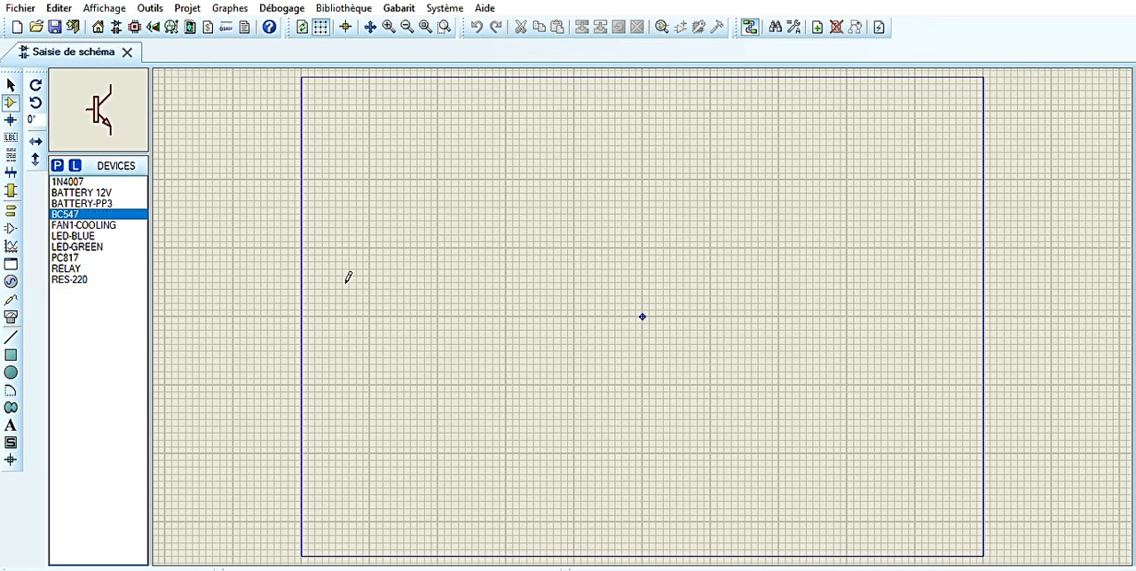
left_click(67, 268)
left_click(588, 232)
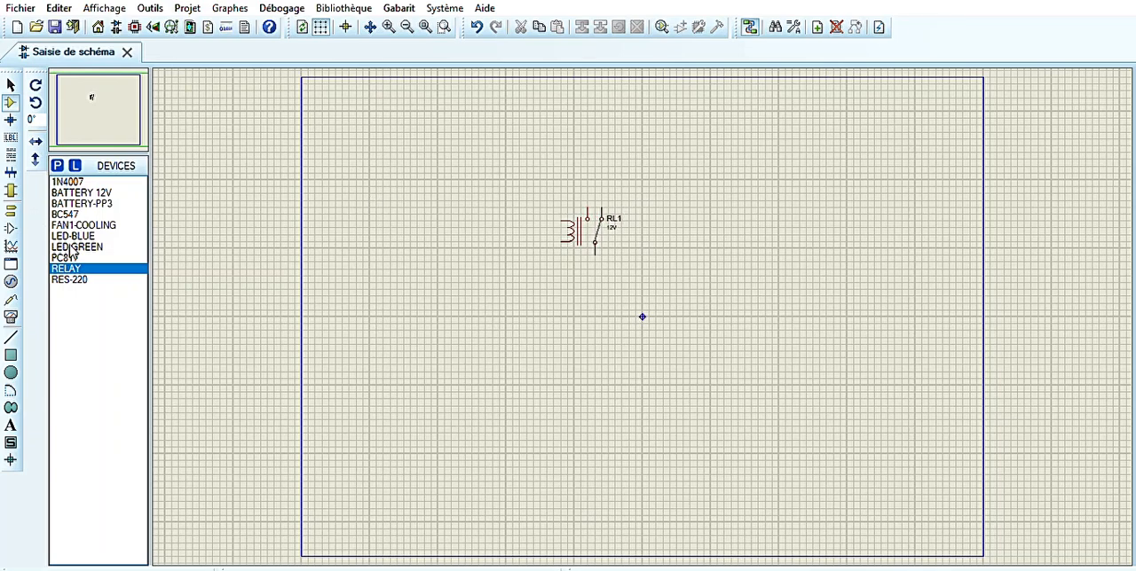
left_click(65, 214)
left_click(545, 277)
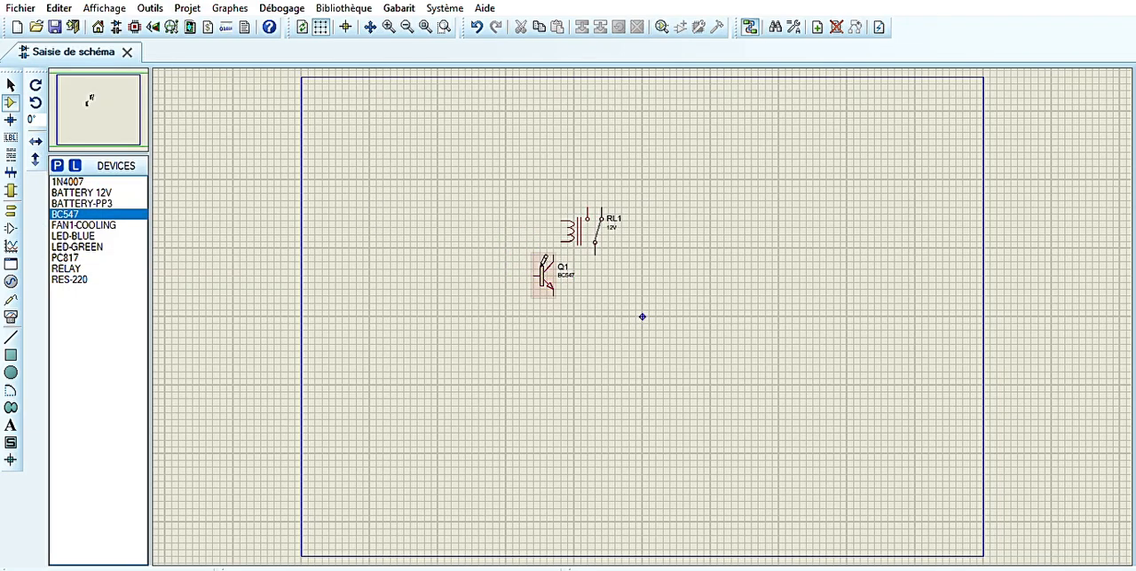
Place a 1N4007 diode rotated 90° beside the relay coil and a RES-220 resistor in front of the transistor's base
left_click(67, 181)
key("KP_Add")
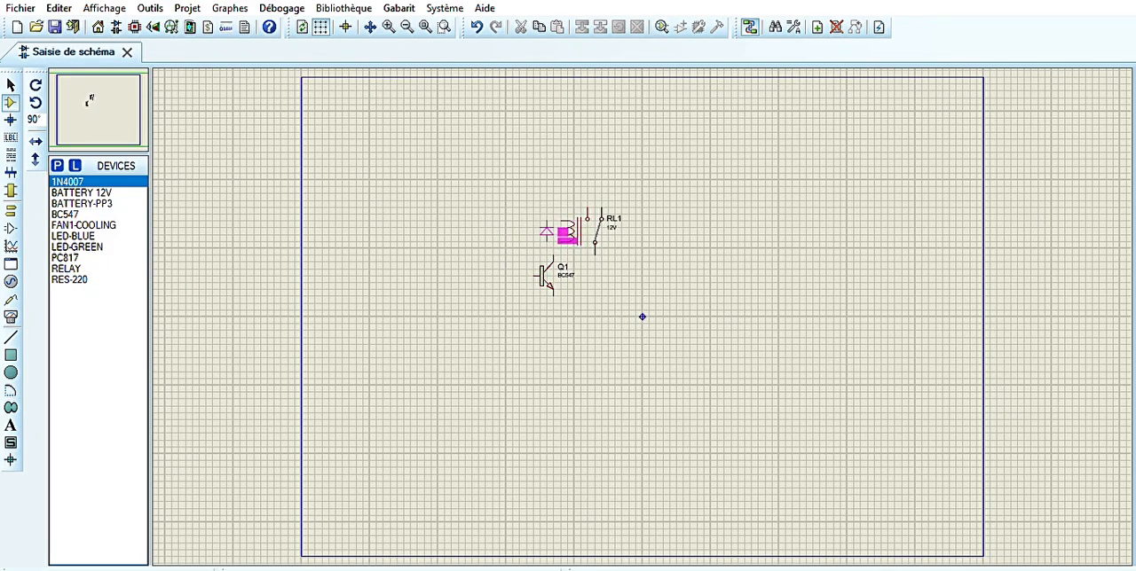
left_click(566, 234)
left_click(69, 279)
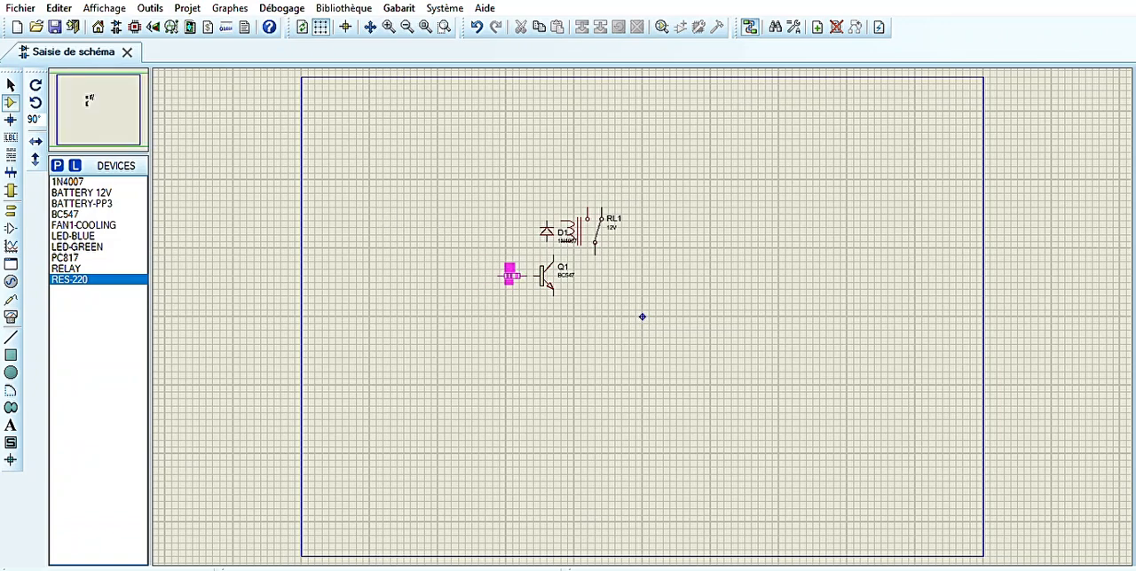
left_click(511, 276)
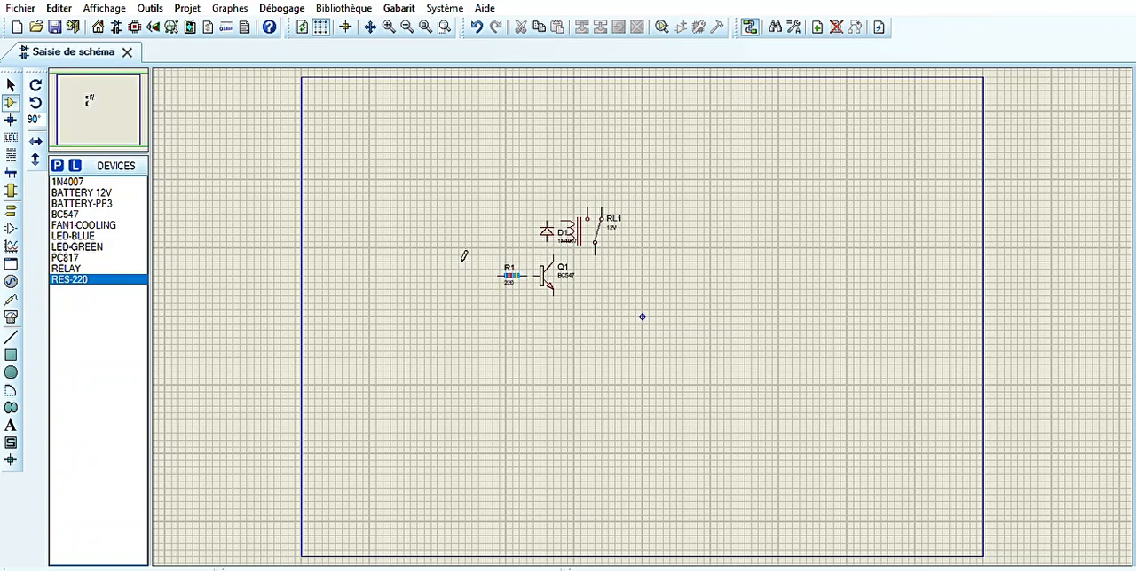
Place a PC817 optocoupler to the right of the relay and an LED-BLUE and LED-GREEN stacked below it
left_click(65, 257)
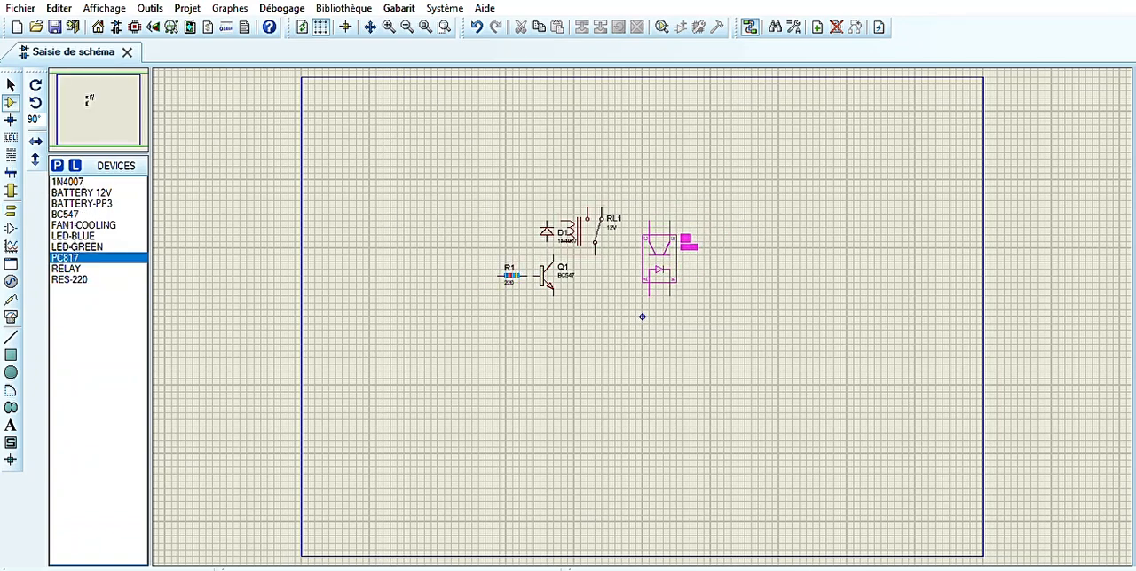
left_click(660, 258)
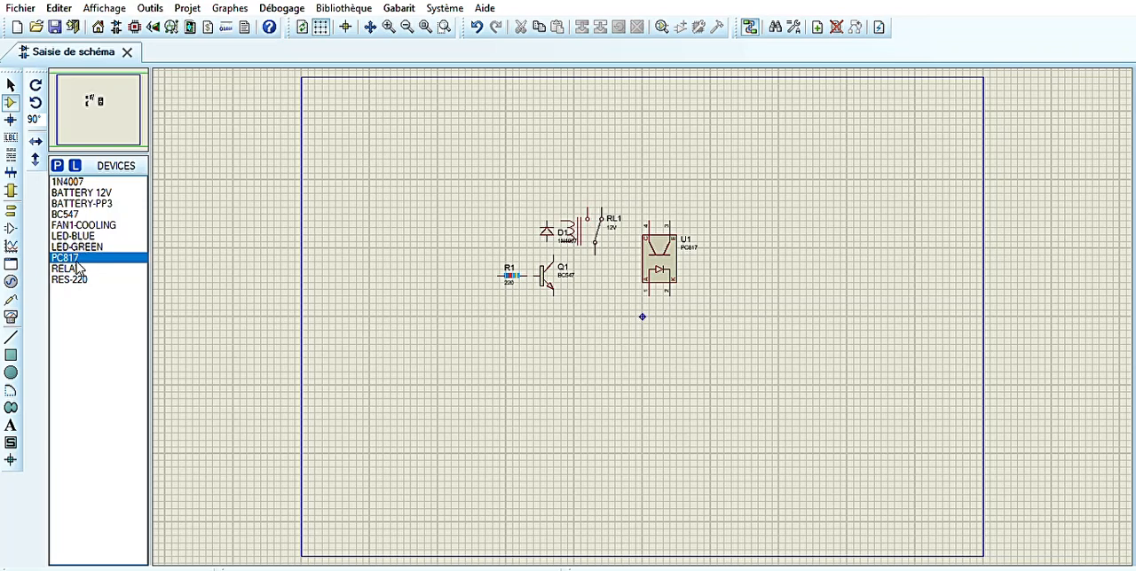
left_click(80, 225)
left_click(71, 236)
left_click(594, 310)
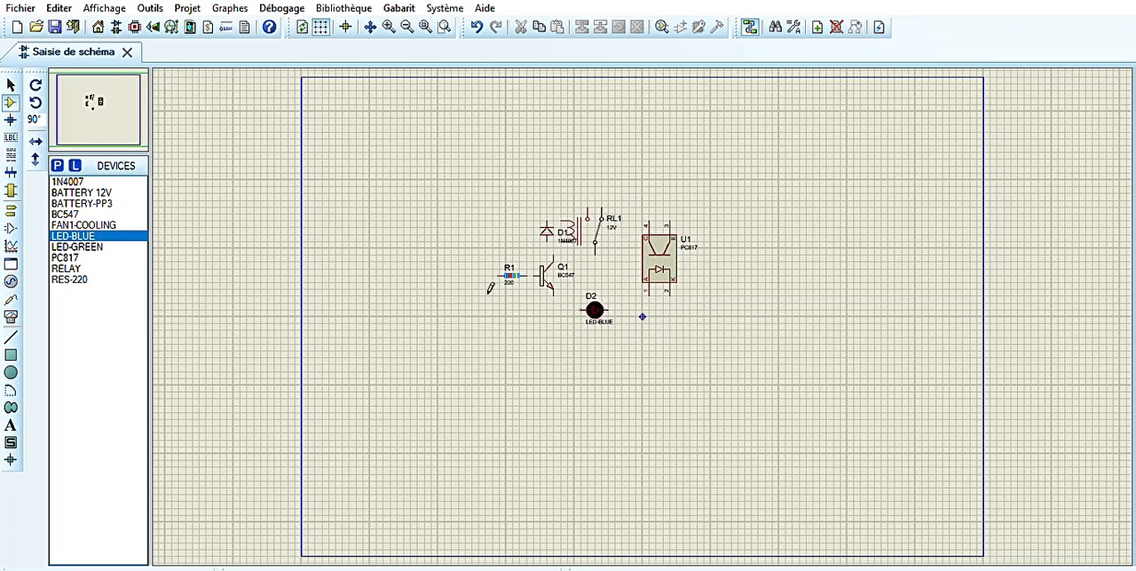
left_click(75, 247)
left_click(595, 338)
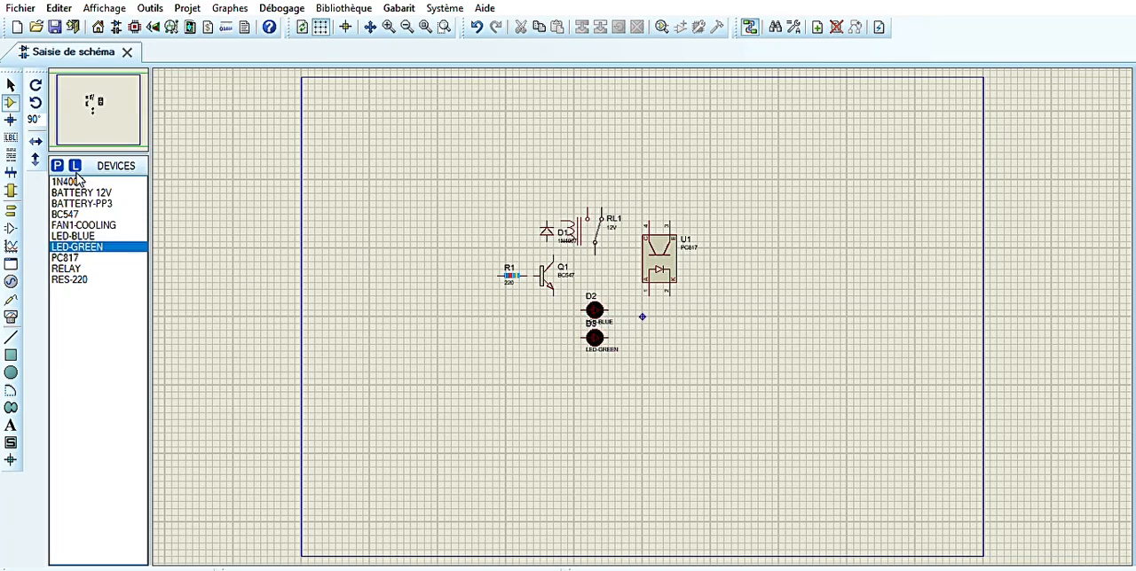
Move the 1N4007 label to the left side of diode D1, clear of the relay coil
left_click(389, 27)
left_click(117, 112)
left_click(97, 104)
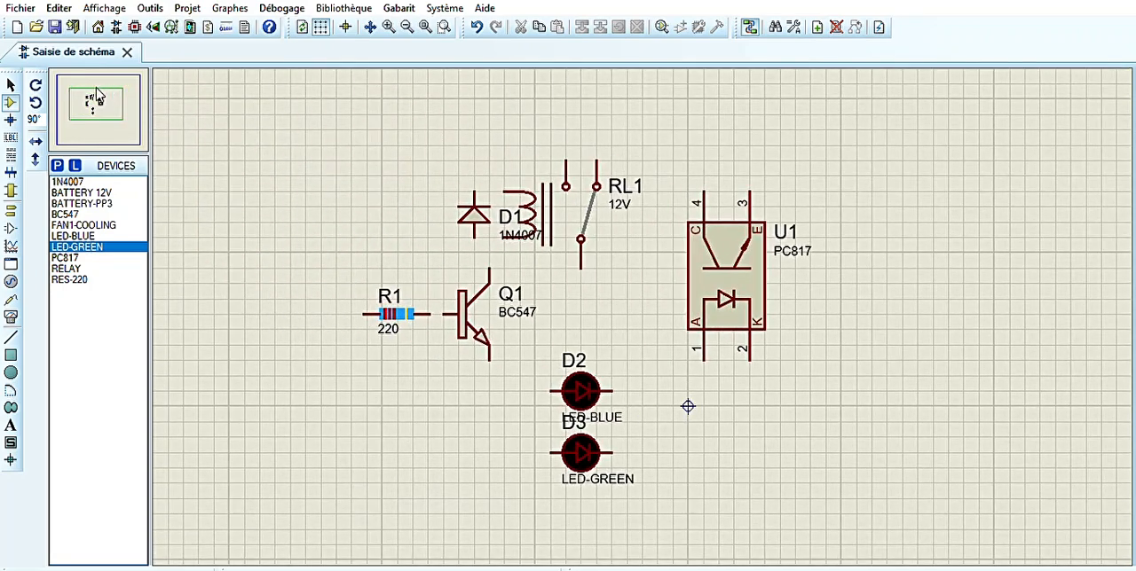
left_click_drag(522, 234, 428, 220)
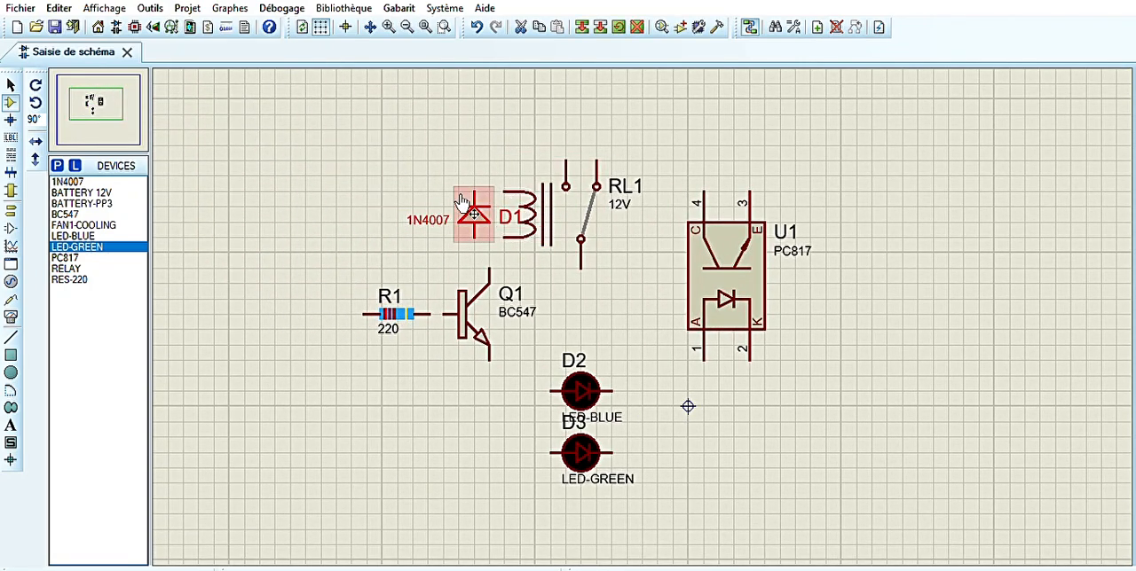
Wire diode D1 across the relay coil and connect the BC547 collector to its lower end, with the transistor aligned beneath
left_click(474, 191)
left_click(504, 190)
left_click(504, 237)
left_click(474, 236)
left_click(474, 237)
left_click(489, 267)
left_click_drag(471, 312, 456, 312)
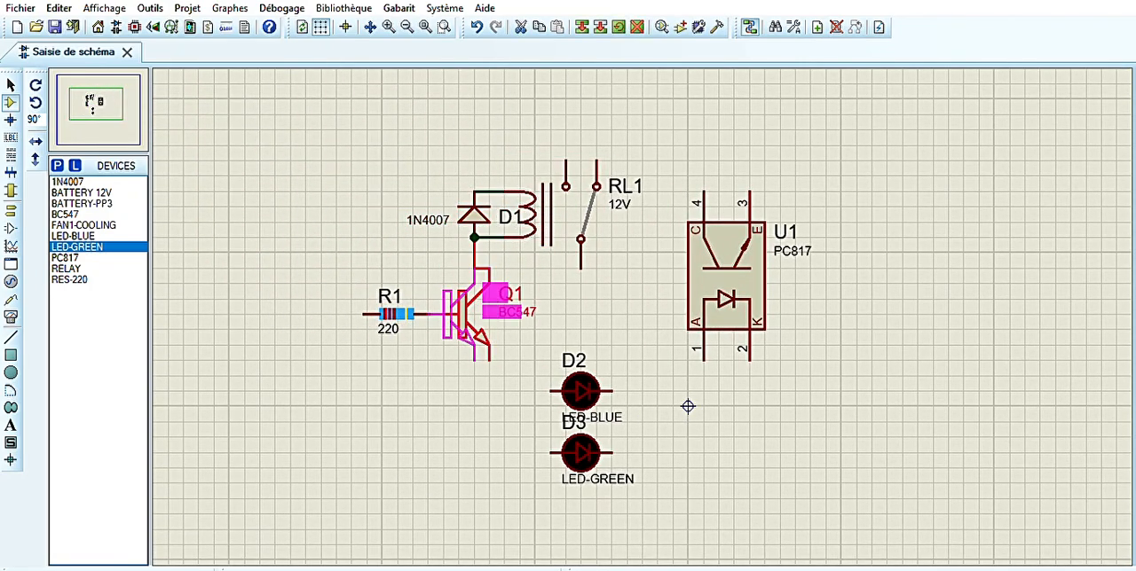
Reposition resistor R1's 220 label so it sits centred beneath the resistor
left_click(404, 298)
mouse_move(388, 329)
left_mouse_down()
mouse_move(356, 330)
mouse_move(356, 312)
mouse_move(401, 314)
mouse_move(398, 326)
left_mouse_up()
left_click(428, 314)
left_click(386, 314)
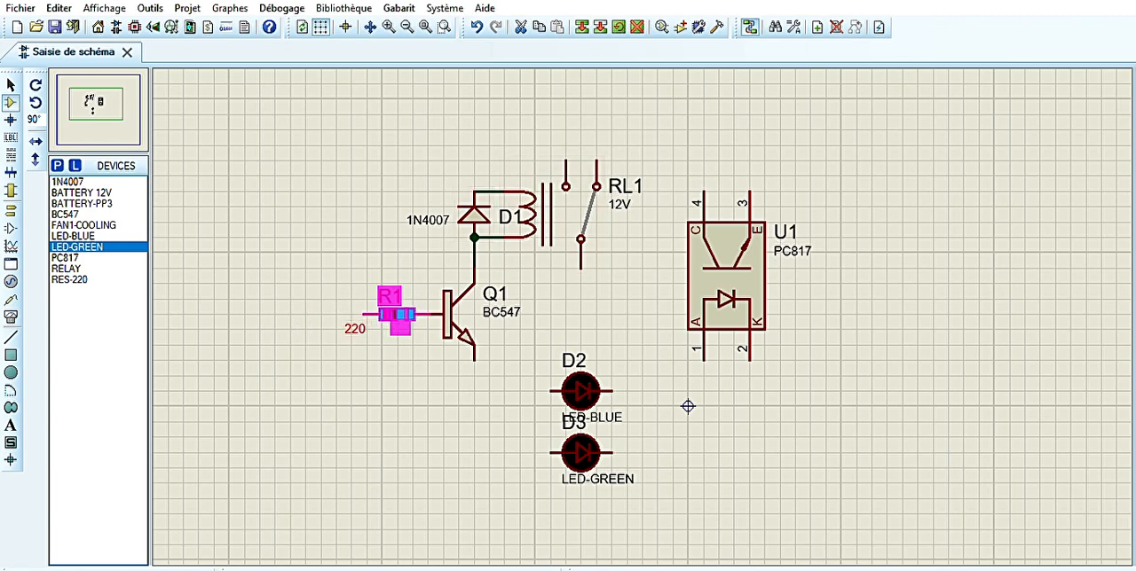
left_click(351, 177)
Place a BATTERY 12V to the left of the relay circuit and a BATTERY-PP3 below it
left_click(11, 210)
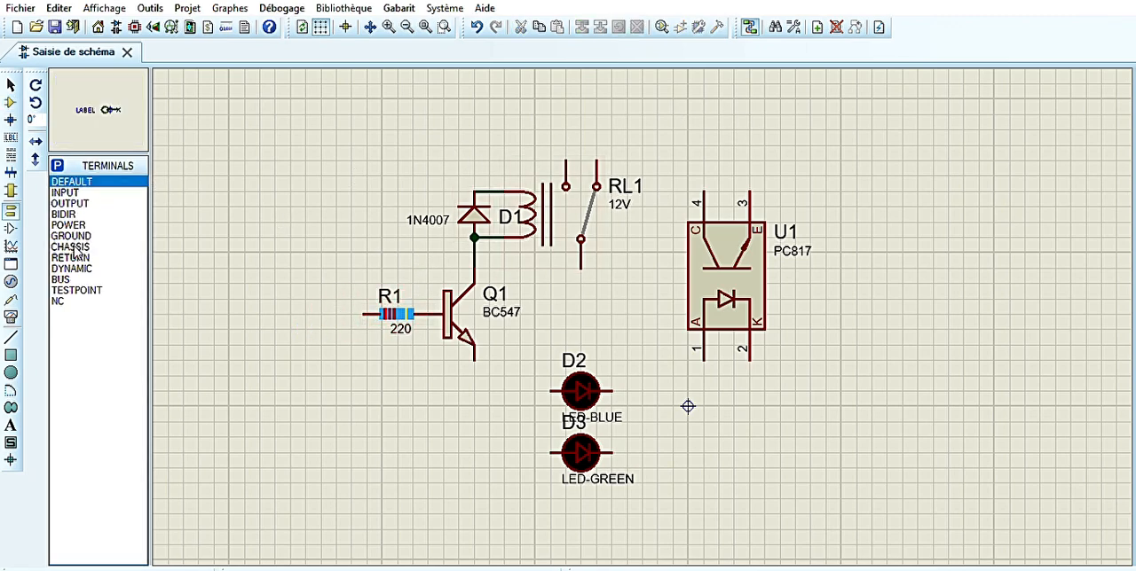
left_click(10, 102)
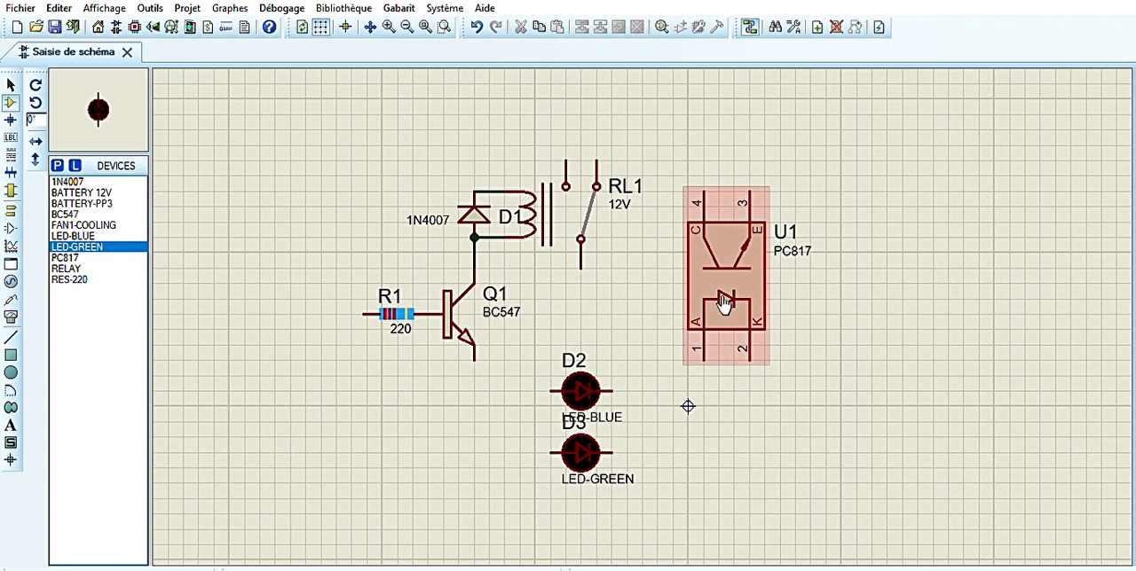
left_click(87, 193)
left_click(169, 222)
left_click(227, 223)
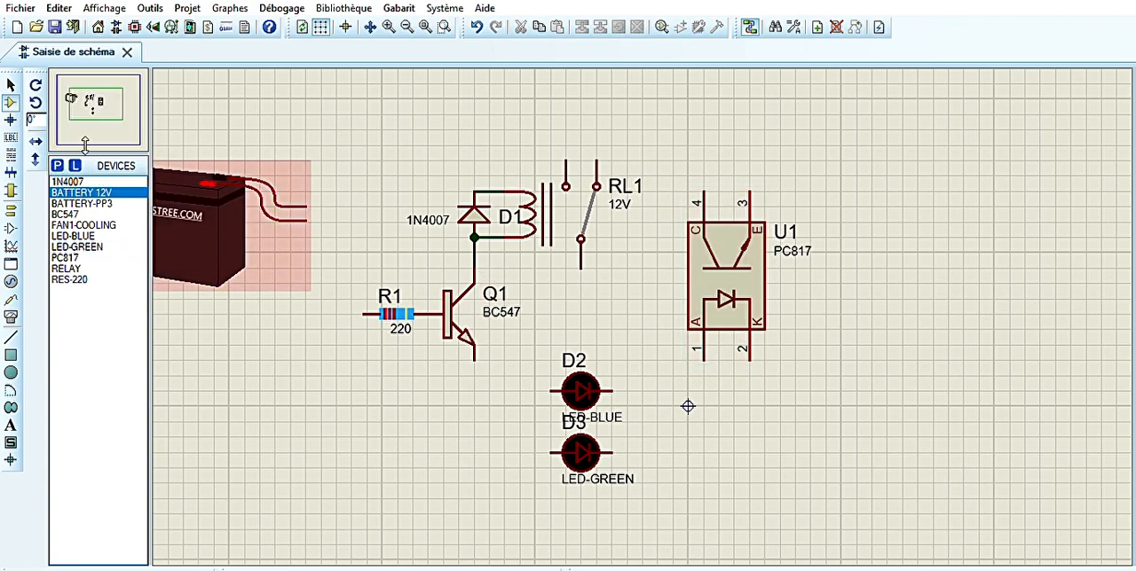
left_click(80, 203)
left_click(200, 440)
left_click(227, 440)
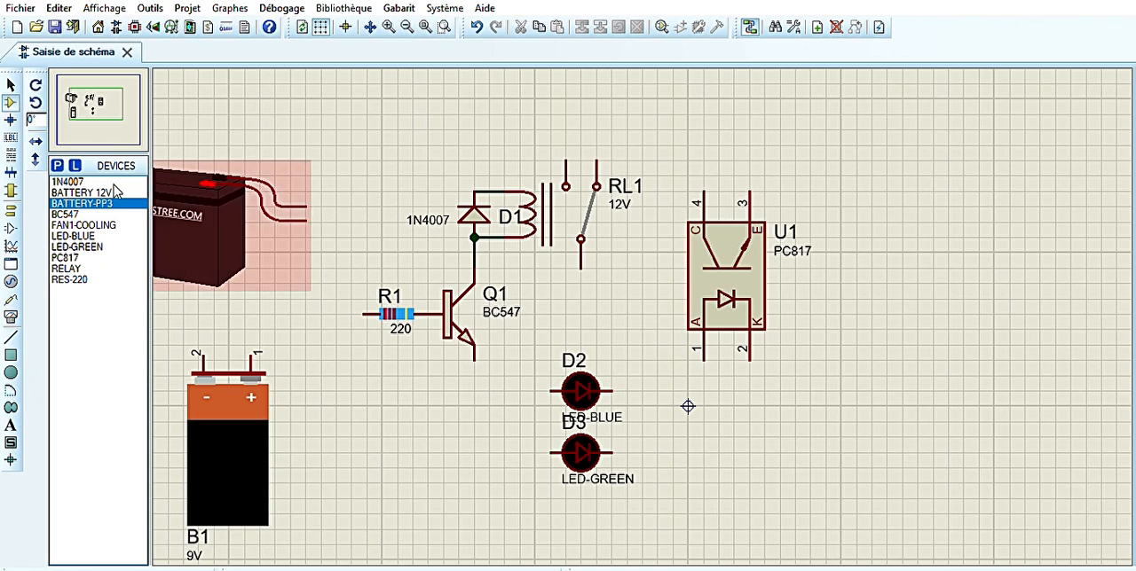
Place two DEFAULT terminals rotated 180° at the 12 V battery leads and wire them to the leads
left_click(11, 210)
key("KP_Add")
key("KP_Add")
left_click(336, 207)
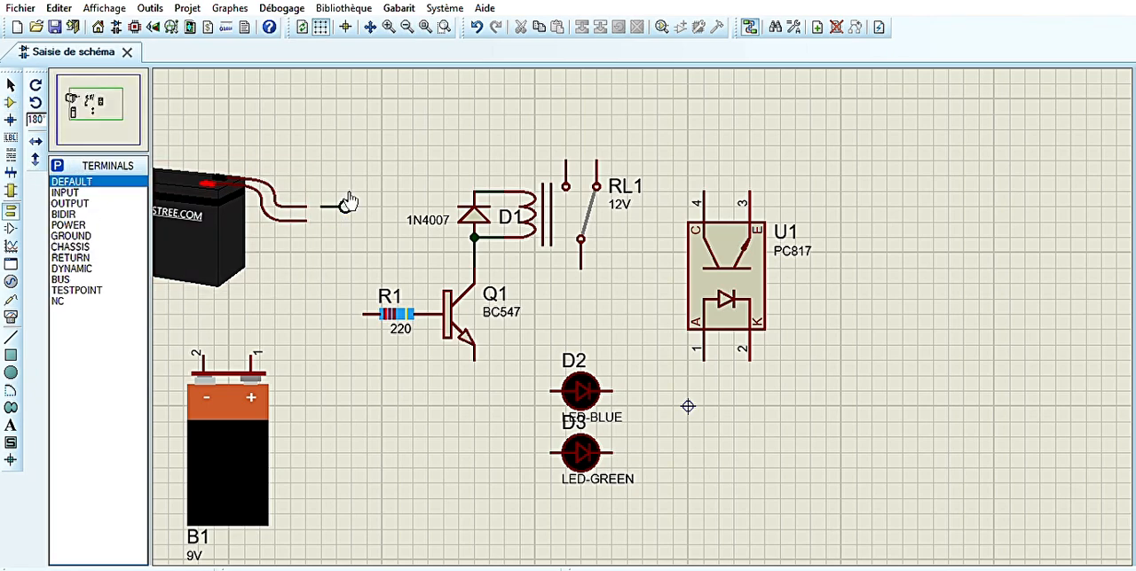
left_click(336, 221)
left_click(336, 222)
left_click(322, 207)
left_click(307, 207)
Label the 12 V battery's lower terminal +12v and its upper terminal -12v
double_click(352, 223)
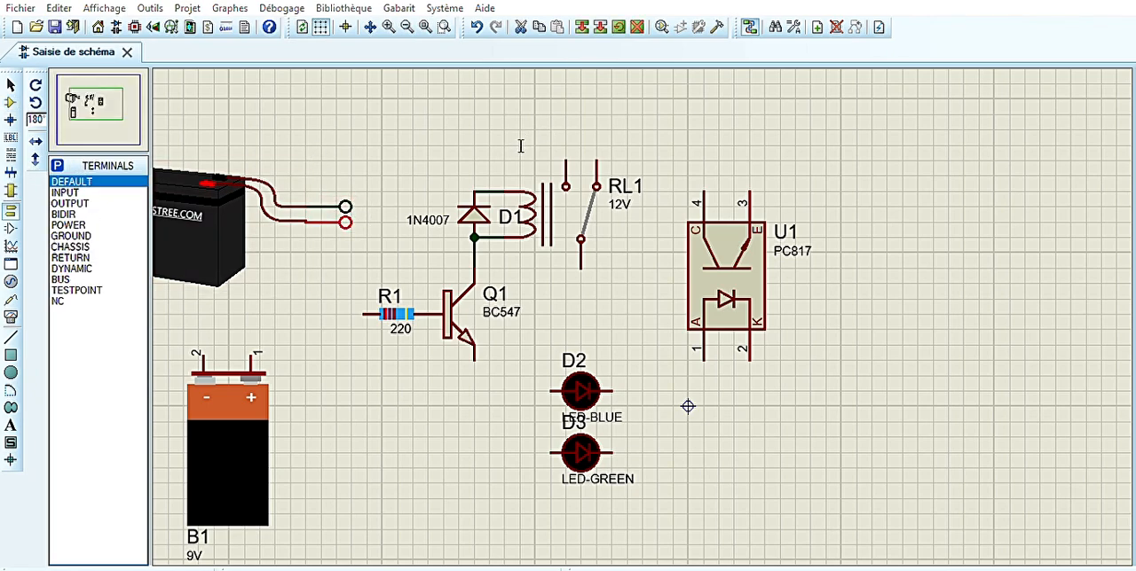
type("+12v")
left_click(574, 220)
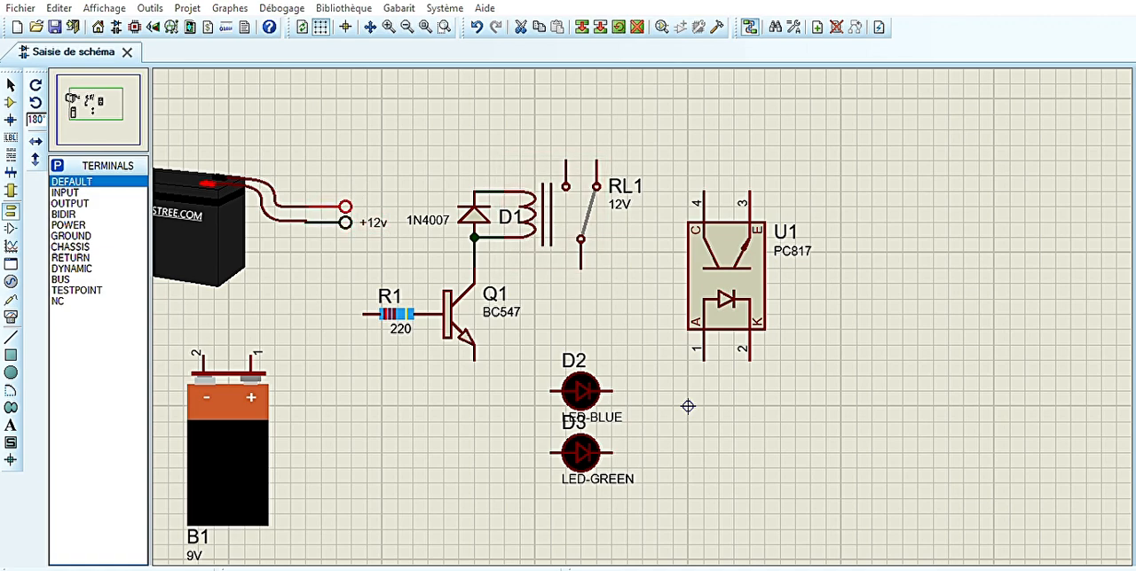
type("-12")
key("Return")
double_click(371, 208)
type("v")
key("Return")
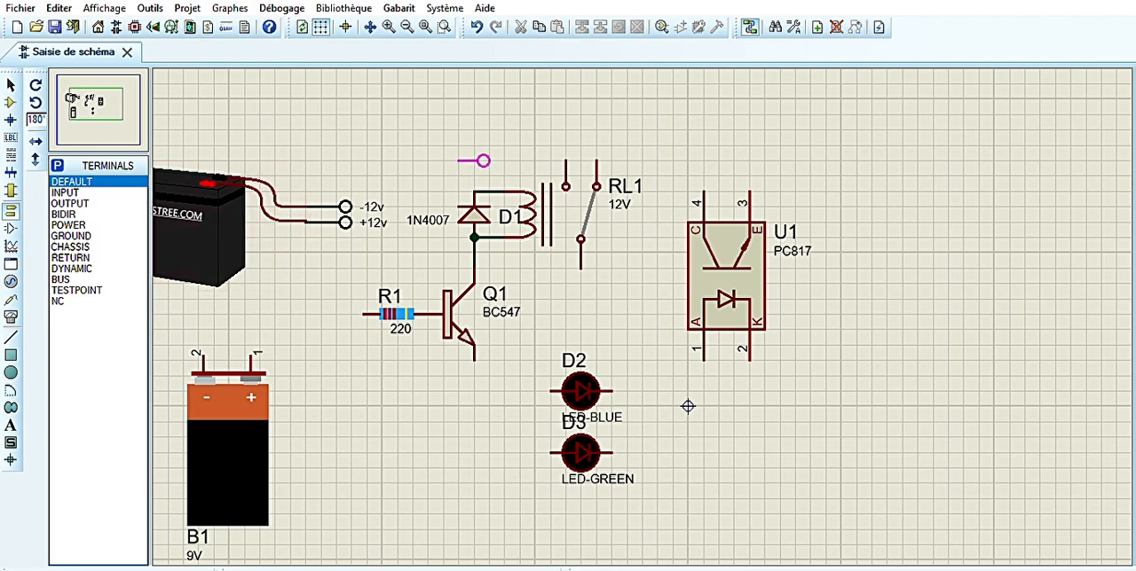
Attach a DEFAULT terminal rotated 270° above diode D1 and label it +12v
key("KP_Add")
left_click(473, 185)
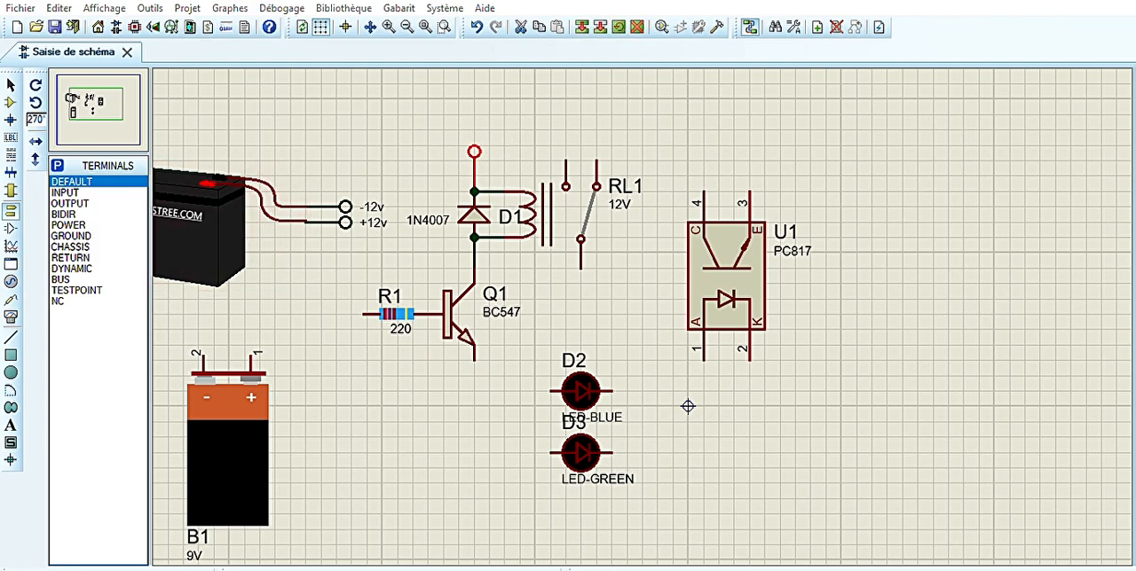
type("+12v")
key("Return")
left_click(523, 113)
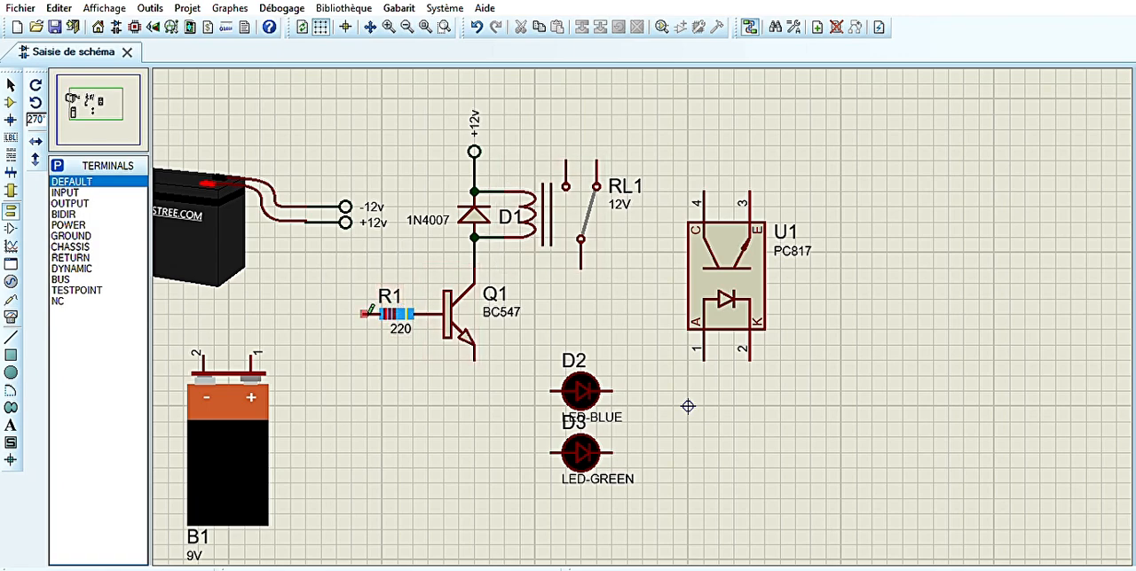
Connect a DEFAULT terminal labelled +12v to the free end of resistor R1 and shift it closer to the resistor
left_click(321, 314)
key("KP_Add")
left_click(335, 314)
left_click(351, 314)
left_click(365, 314)
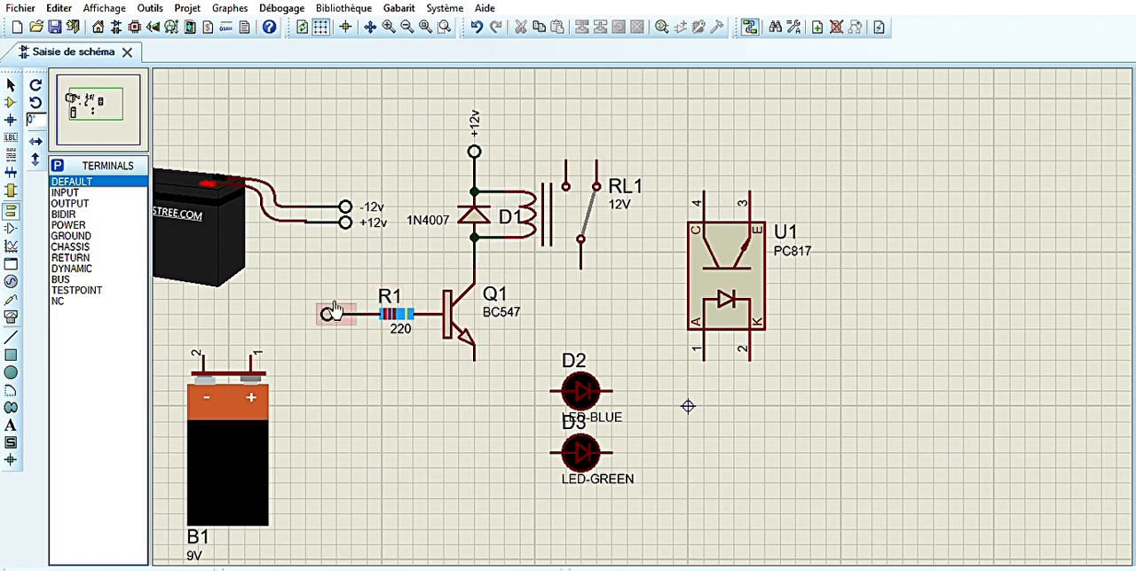
double_click(328, 314)
type("+12v")
key("Return")
left_click(362, 290)
left_click(330, 313)
left_click_drag(329, 314, 345, 314)
left_click(565, 297)
Attach a DEFAULT terminal rotated 90° below the BC547 emitter and label it -12v
left_click(458, 379)
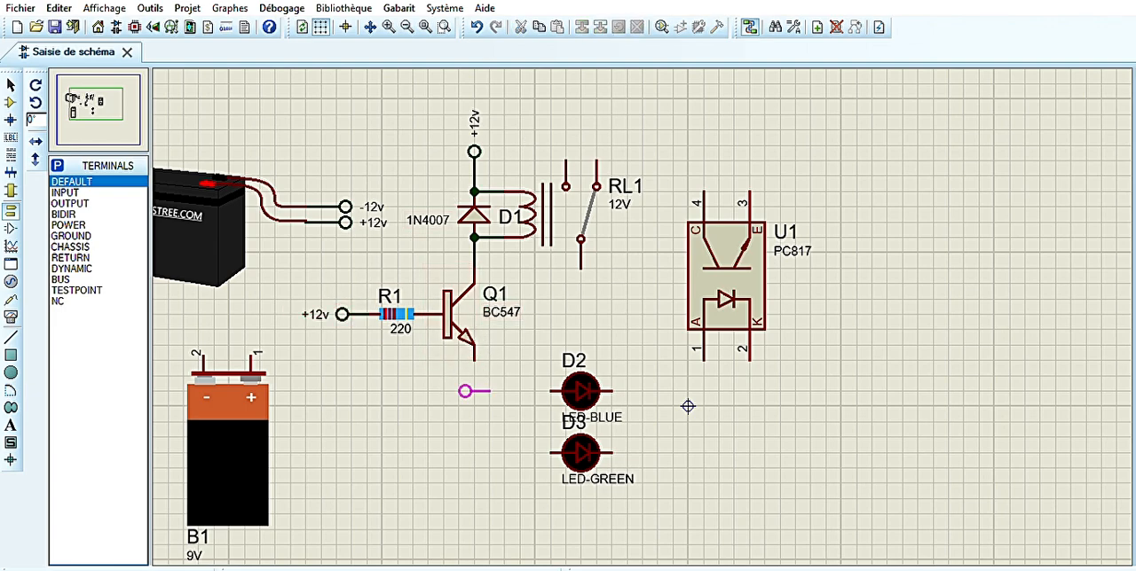
key("KP_Add")
left_click(476, 387)
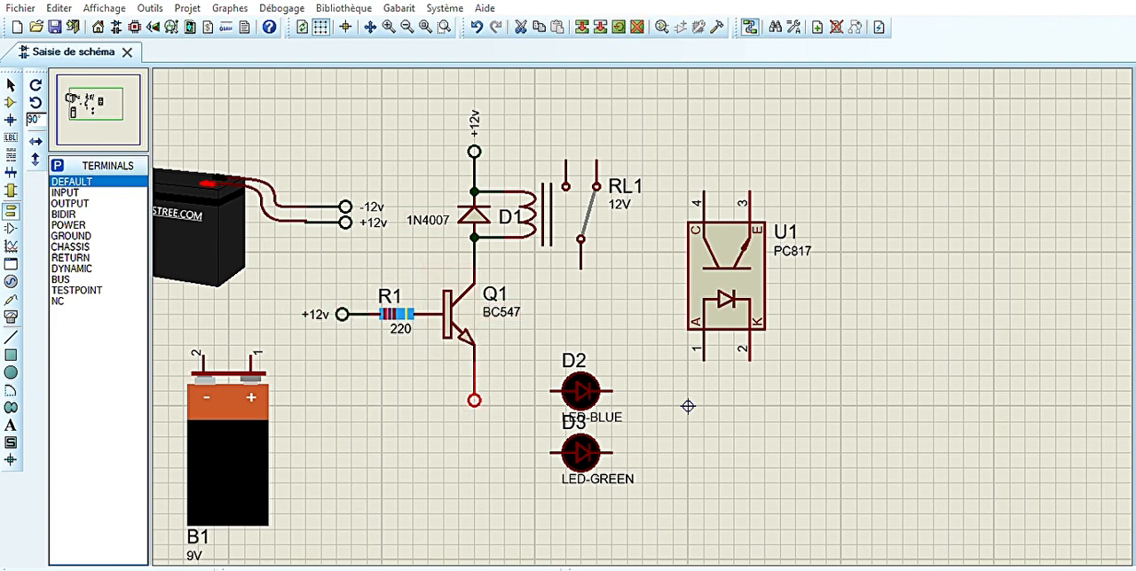
type("-12v")
key("Return")
left_click(601, 294)
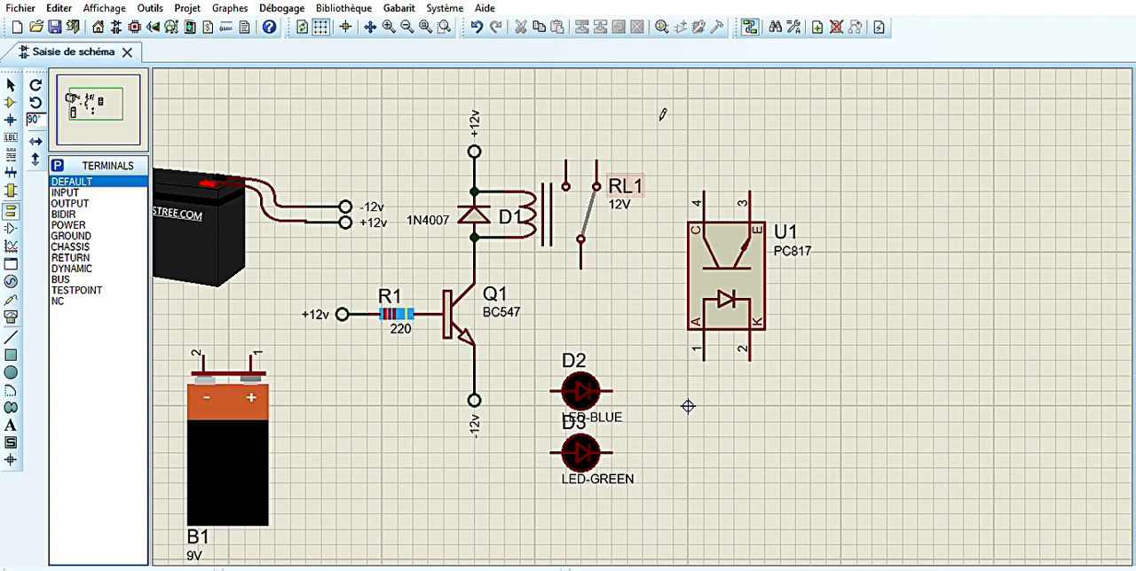
Shift the transistor, R1 and its +12v terminal up toward the diode, and raise the emitter's -12v terminal
left_click_drag(455, 318, 351, 287)
left_click(345, 312)
left_click(660, 275)
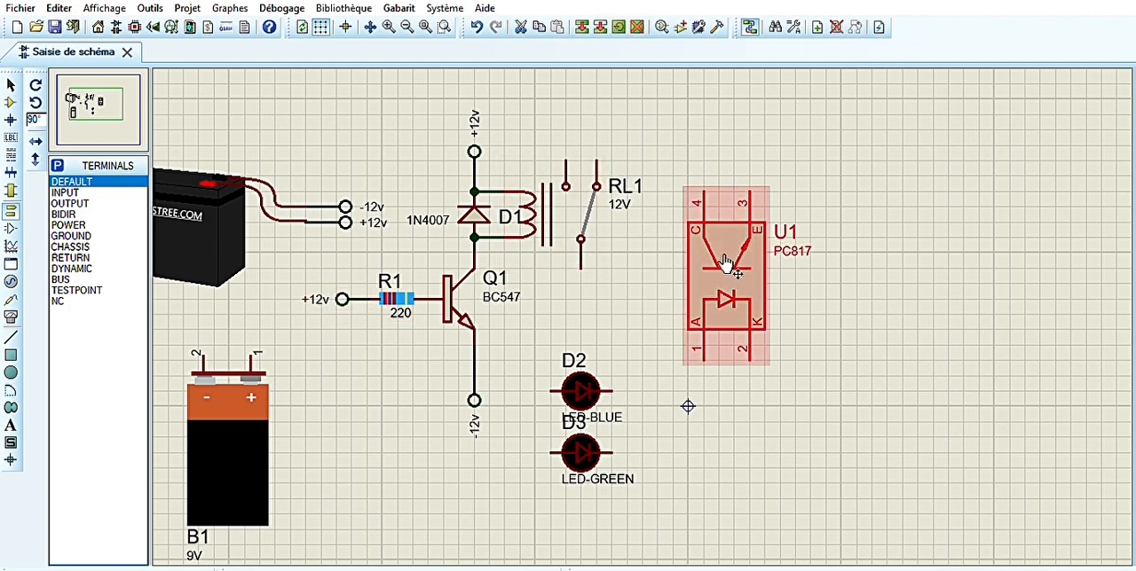
left_click_drag(476, 392, 479, 361)
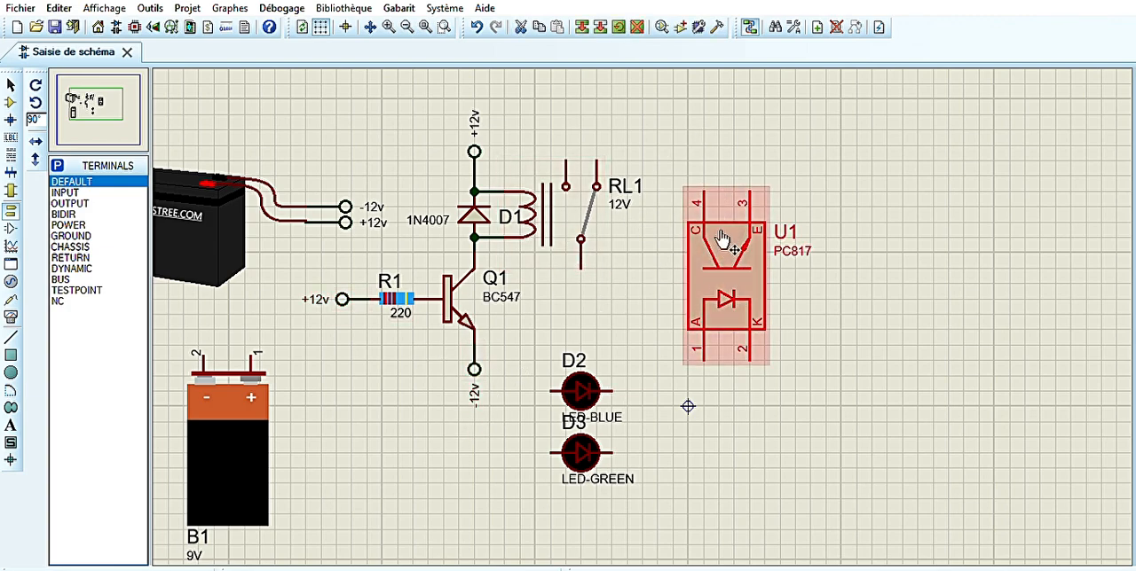
Move the PC817 down level with the LEDs, and turn the blue LED D2 vertical and bring it nearer the transistor
left_click_drag(722, 240, 722, 409)
left_click(600, 391)
key("KP_Subtract")
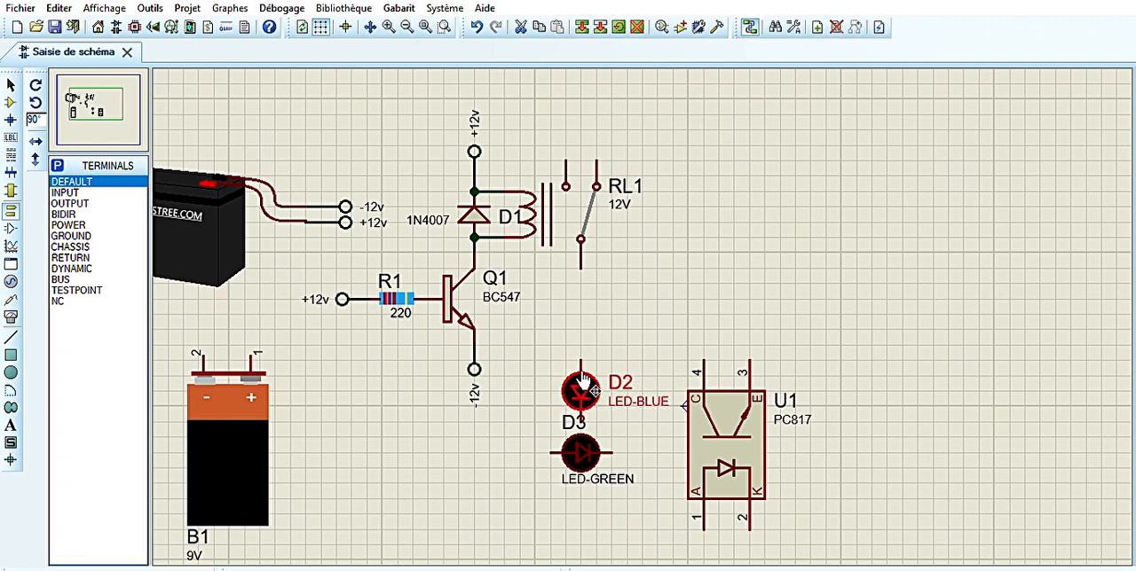
left_click_drag(581, 380, 540, 373)
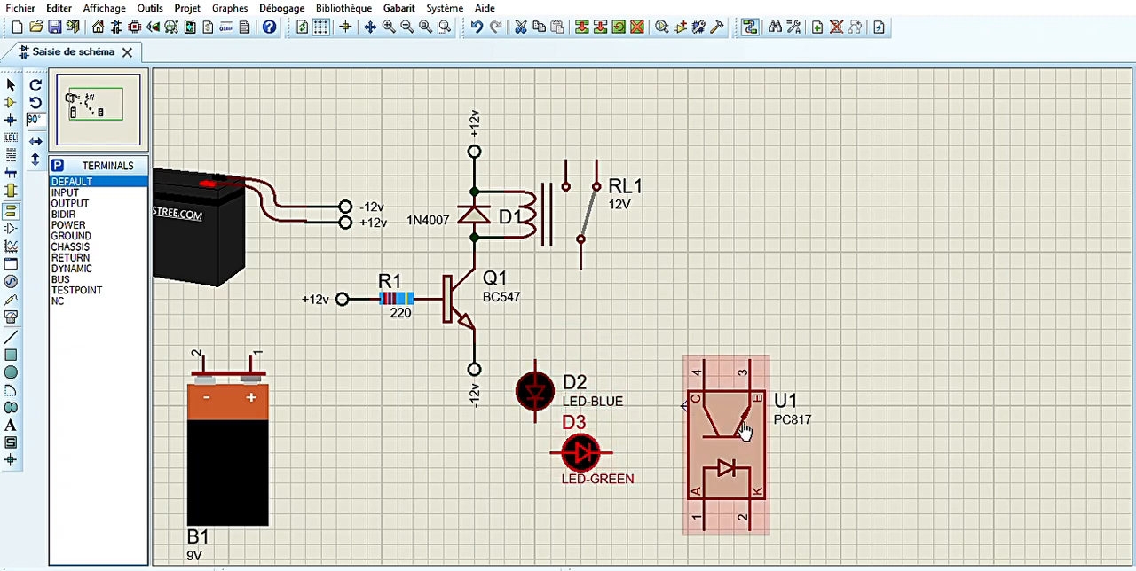
Move the PC817 farther right with the green LED D3 above and left of it, and nudge the blue LED D2 up
left_click_drag(719, 434, 827, 408)
left_click_drag(581, 454, 733, 300)
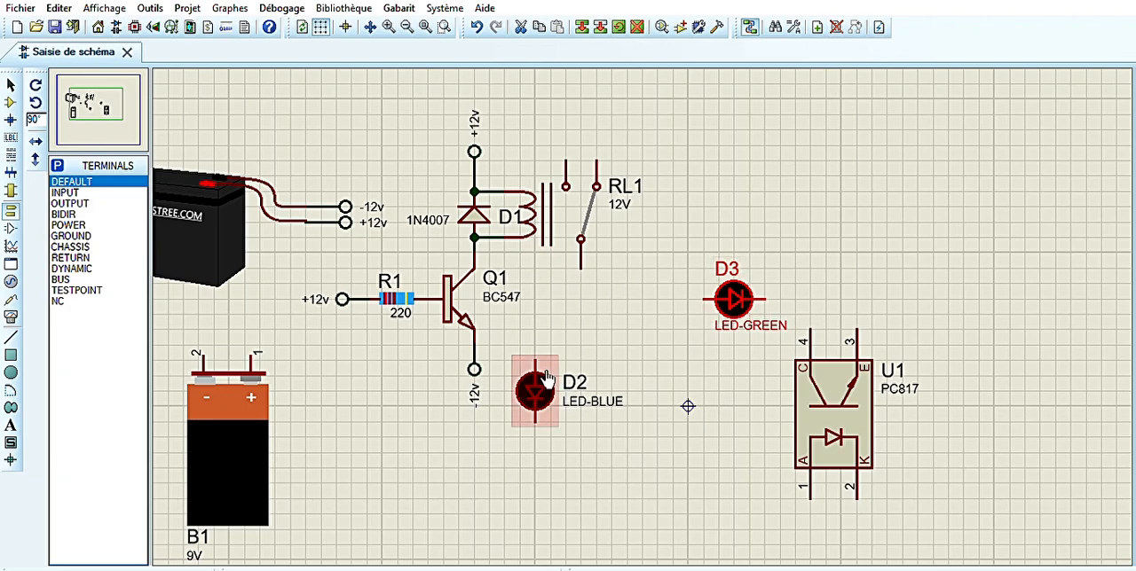
left_click_drag(539, 381, 540, 367)
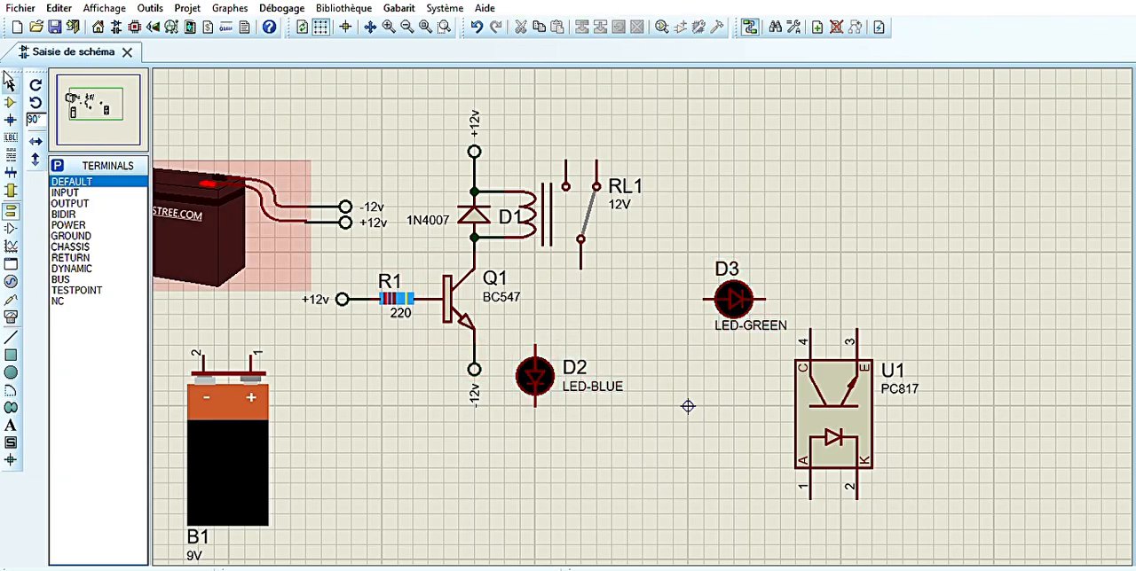
Place a RES-220 resistor vertically above the blue LED D2 and lower it until it connects to the LED
left_click(10, 102)
left_click(69, 280)
left_click(535, 293)
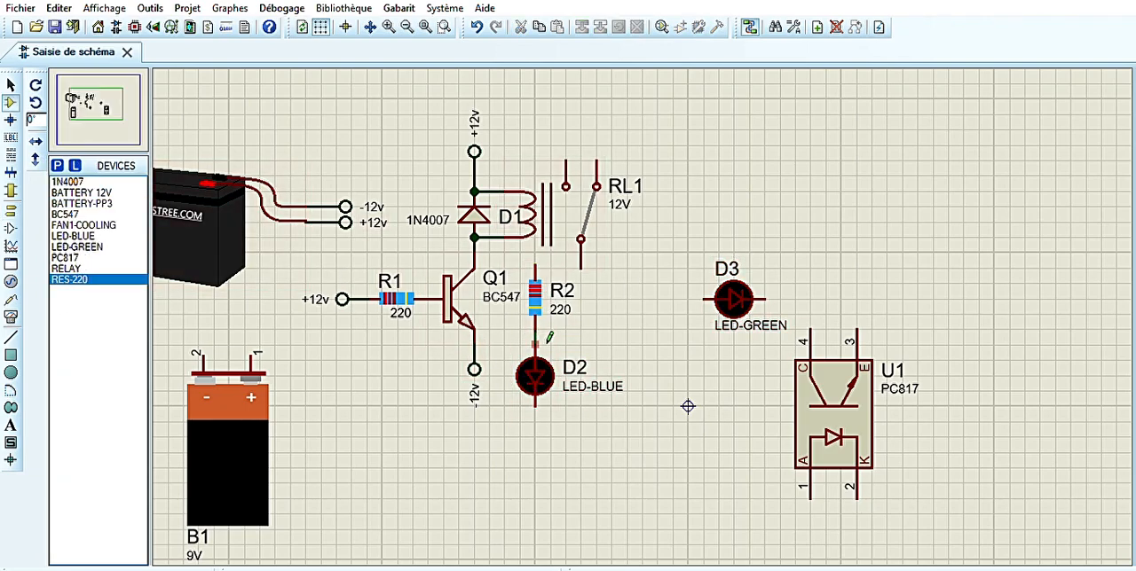
left_click_drag(540, 278, 541, 294)
Lower the emitter's -12v terminal to about the level of the blue LED D2's lower end and rotate it horizontal
left_click(477, 372)
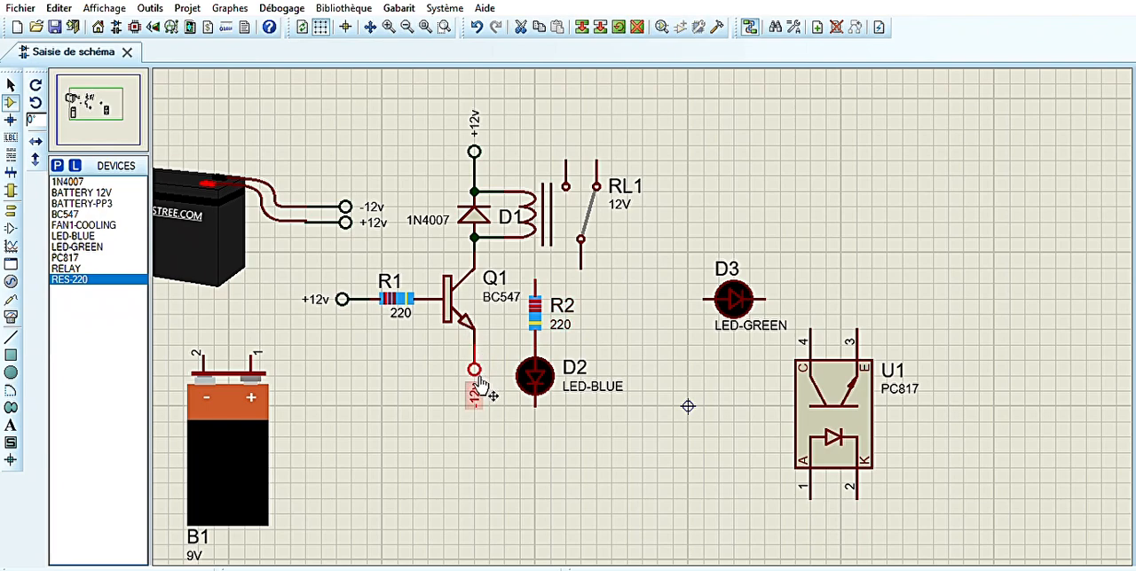
left_click_drag(477, 348, 478, 392)
left_click(535, 406)
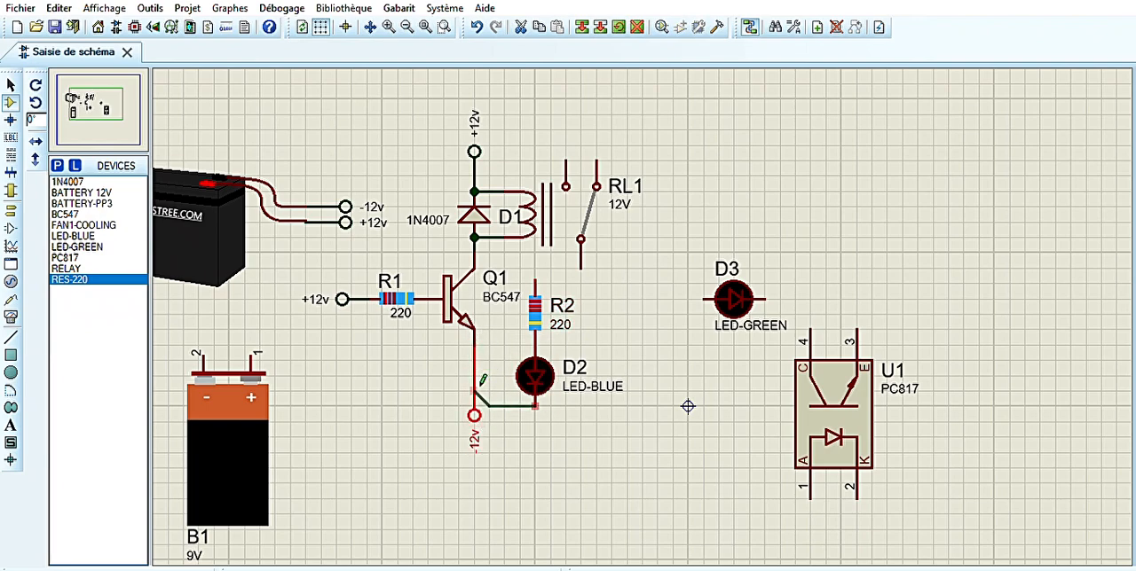
key("Escape")
right_click(475, 411)
left_click(537, 227)
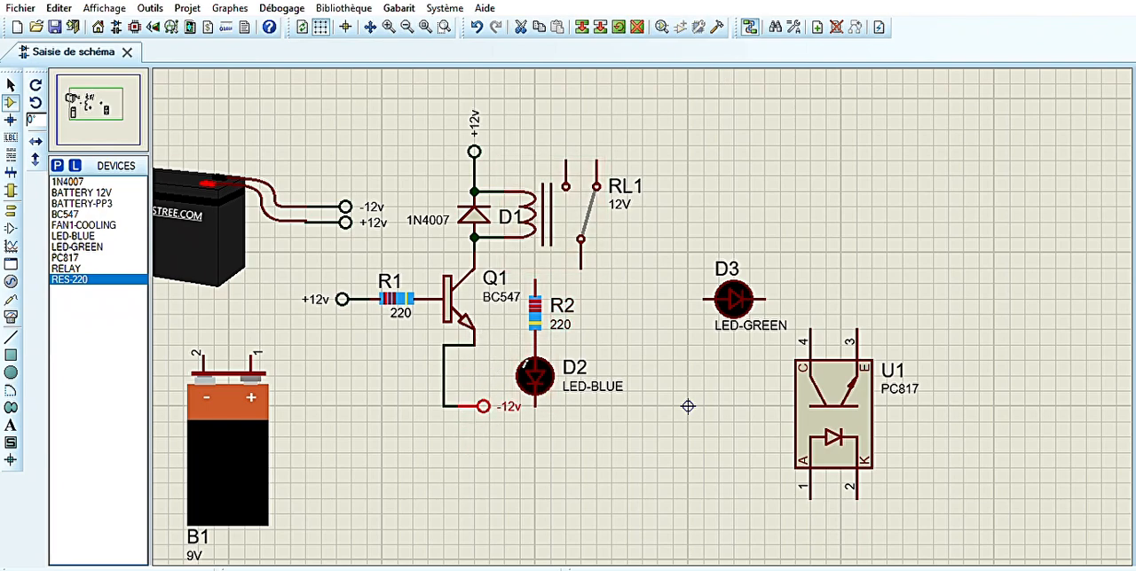
Turn the -12v terminal to face left of the emitter with a straightened wire, and wire the blue LED D2's lower end to that line
right_click(482, 405)
left_click(537, 249)
left_click_drag(481, 404, 448, 404)
left_click(505, 376)
left_click_drag(505, 376, 474, 376)
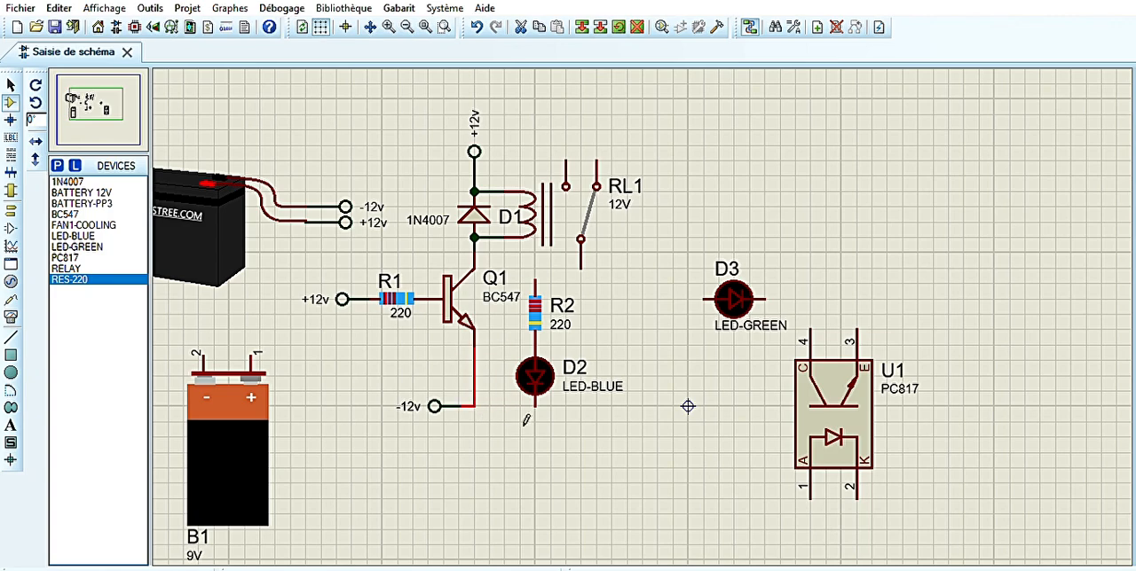
left_click(535, 406)
left_click(475, 407)
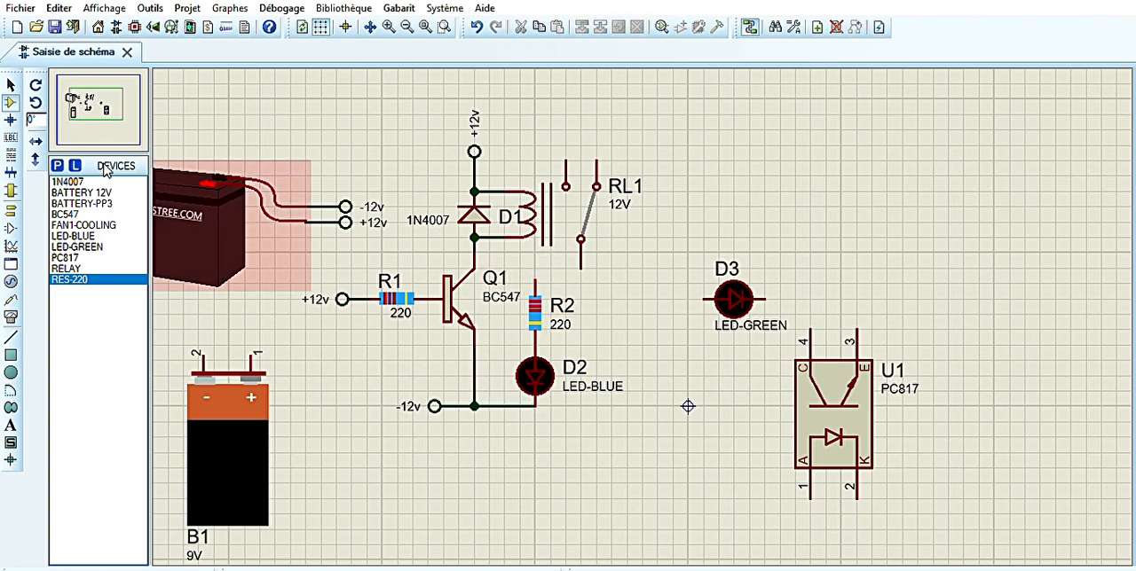
Place a left-facing default terminal above R2, wire it to the resistor, and move the transistor's Q1 label down clear of it
left_click(11, 210)
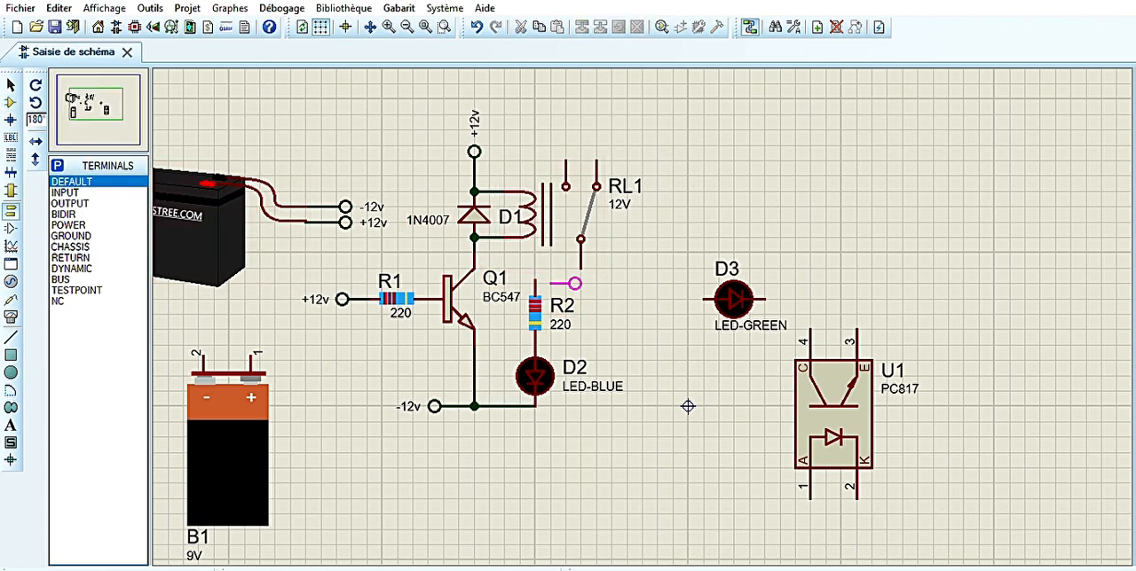
key("KP_Add")
key("KP_Add")
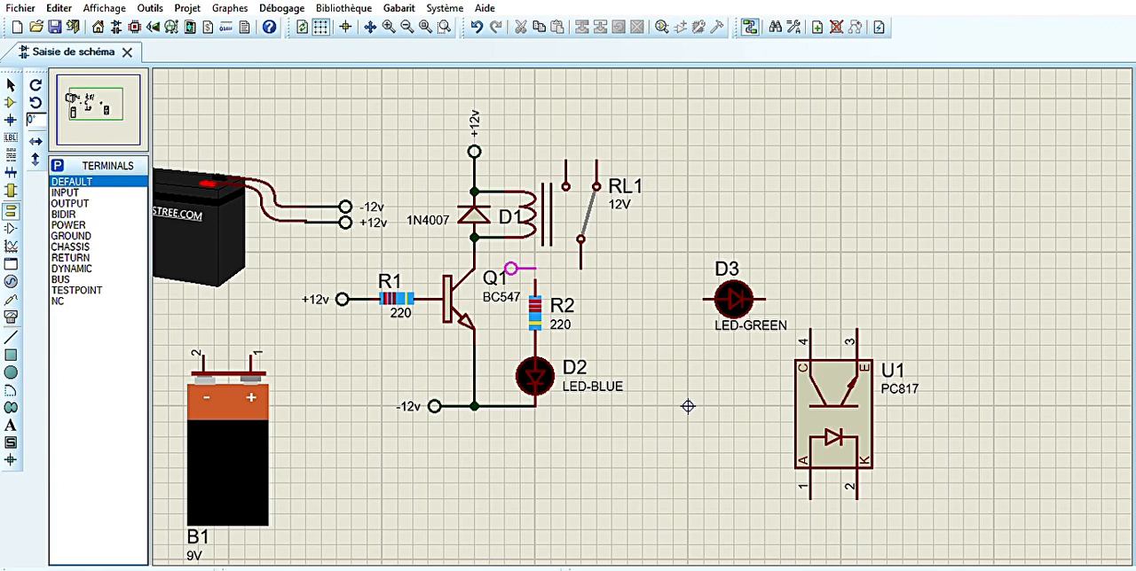
left_click(522, 269)
left_click(535, 269)
left_click(495, 277)
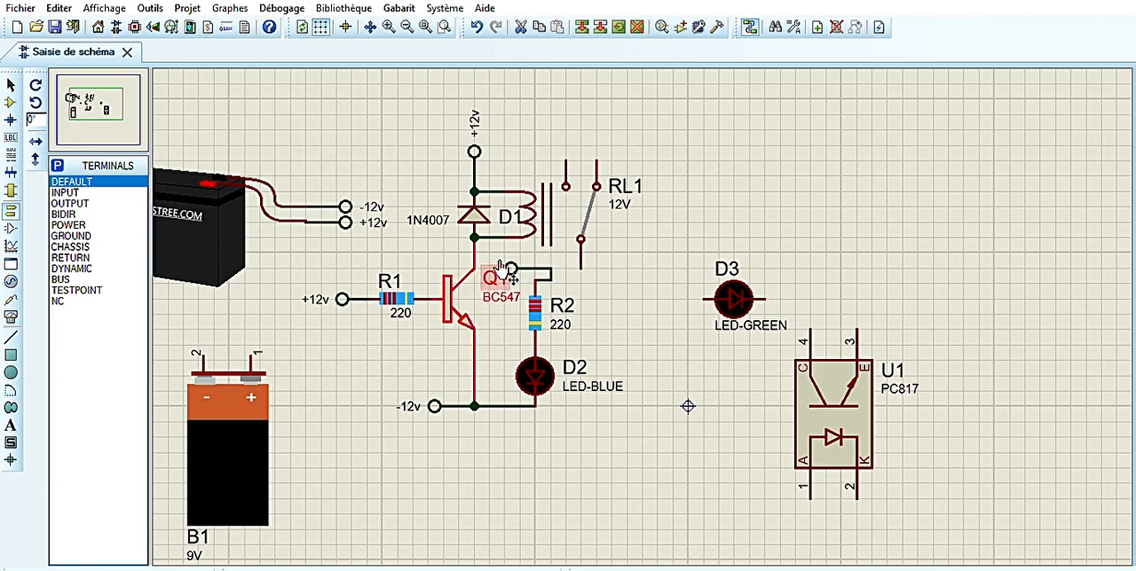
left_click_drag(497, 276, 497, 308)
left_click(623, 279)
Label the new terminal above R2 +12v and straighten the kink in its wire
double_click(514, 262)
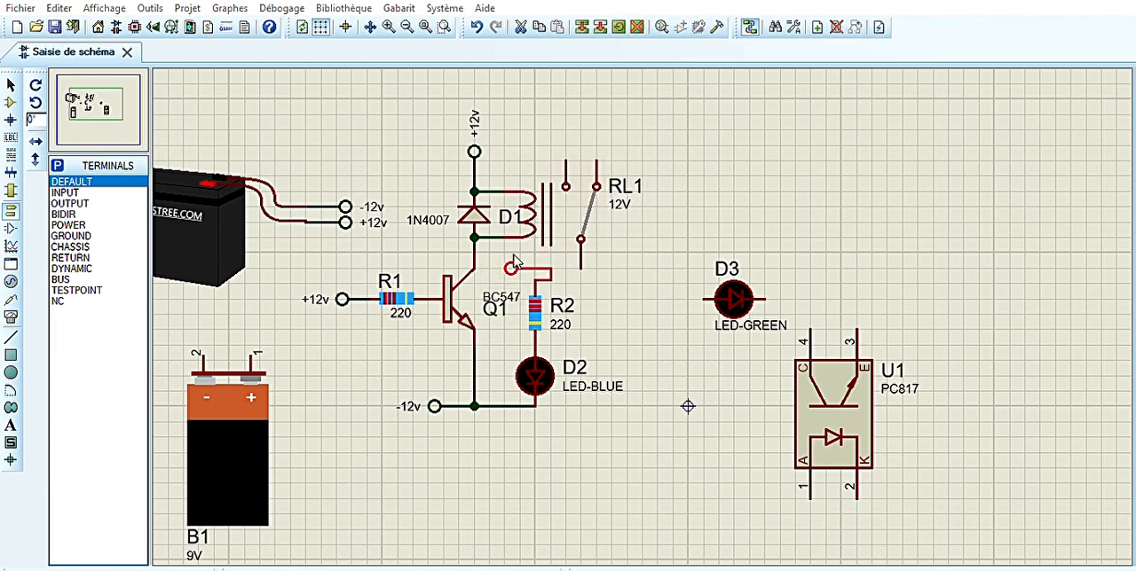
key("Return")
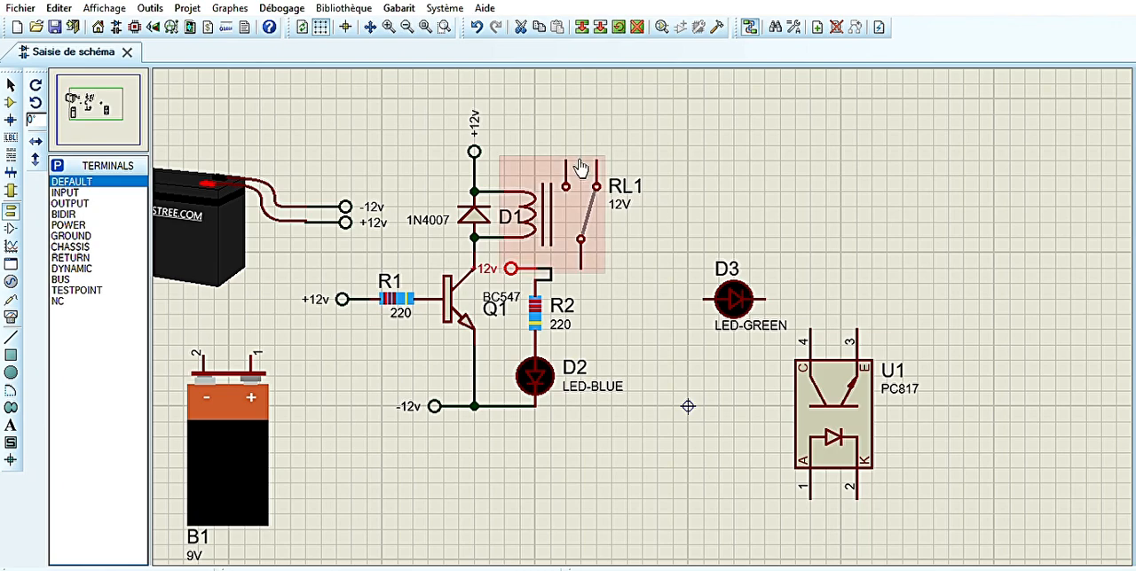
left_click(568, 269)
left_click_drag(551, 275, 535, 274)
left_click(636, 303)
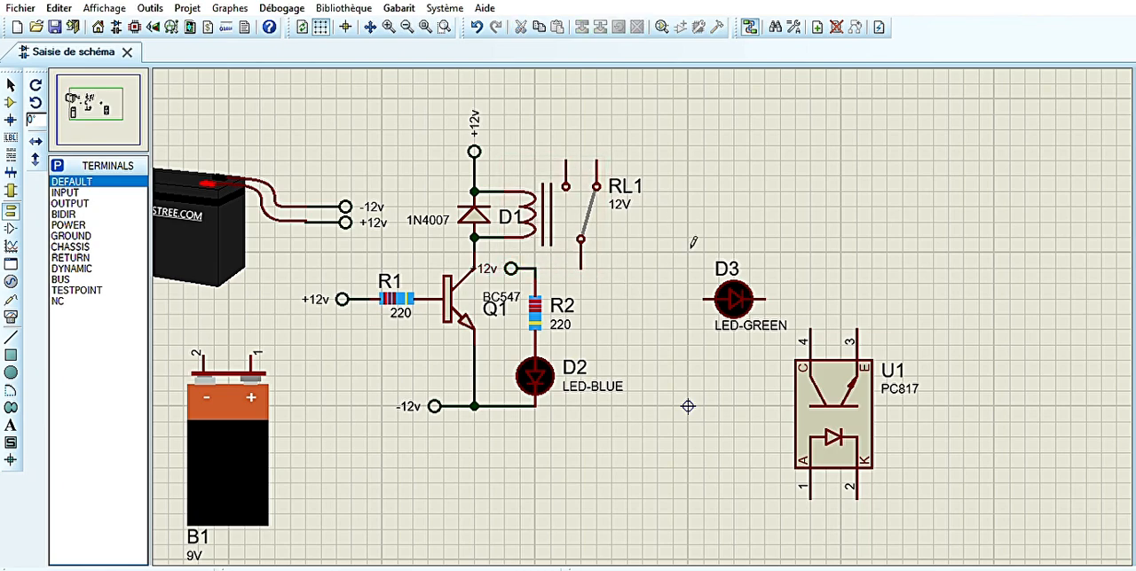
Move the green LED D3 and the PC817 down, and place a rotated FAN1-COOLING to the right of the relay with its leads facing left
left_click_drag(733, 300, 719, 483)
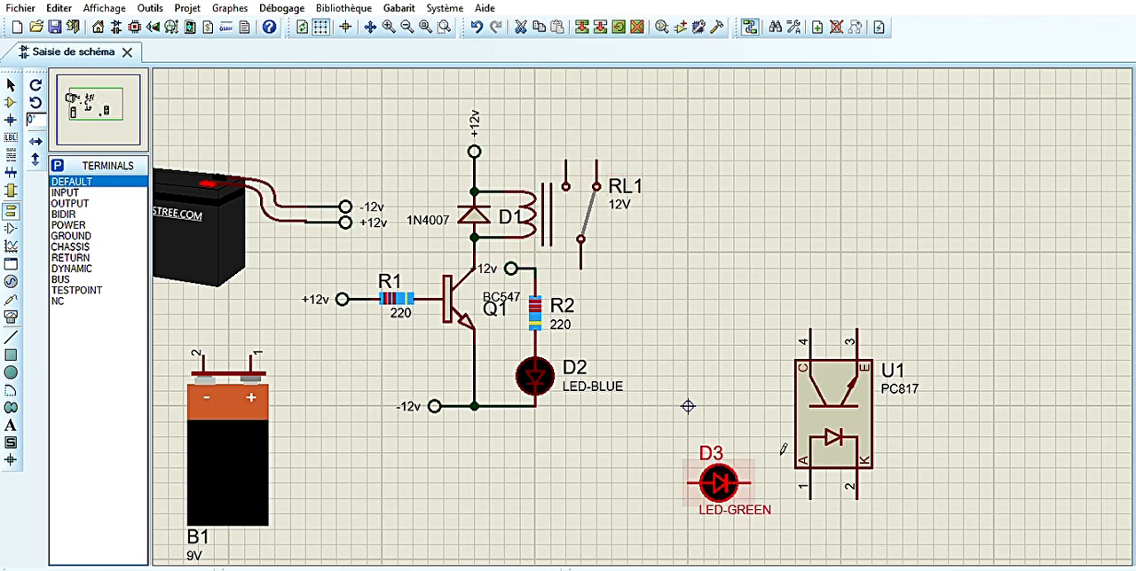
left_click_drag(838, 401, 839, 524)
left_click(11, 102)
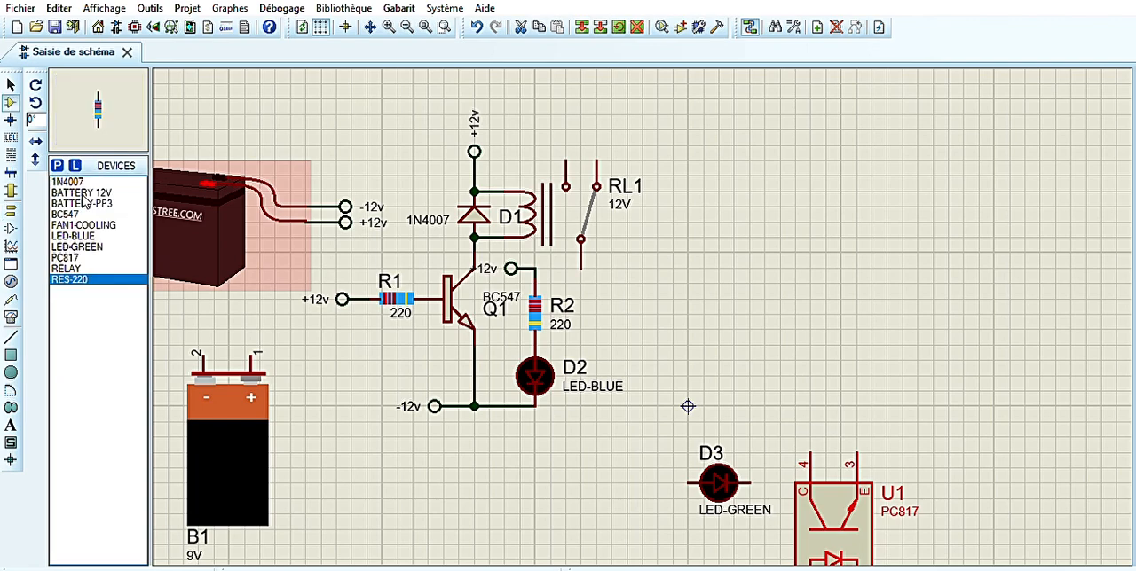
left_click(83, 225)
left_click(919, 234)
key("KP_Add")
key("KP_Add")
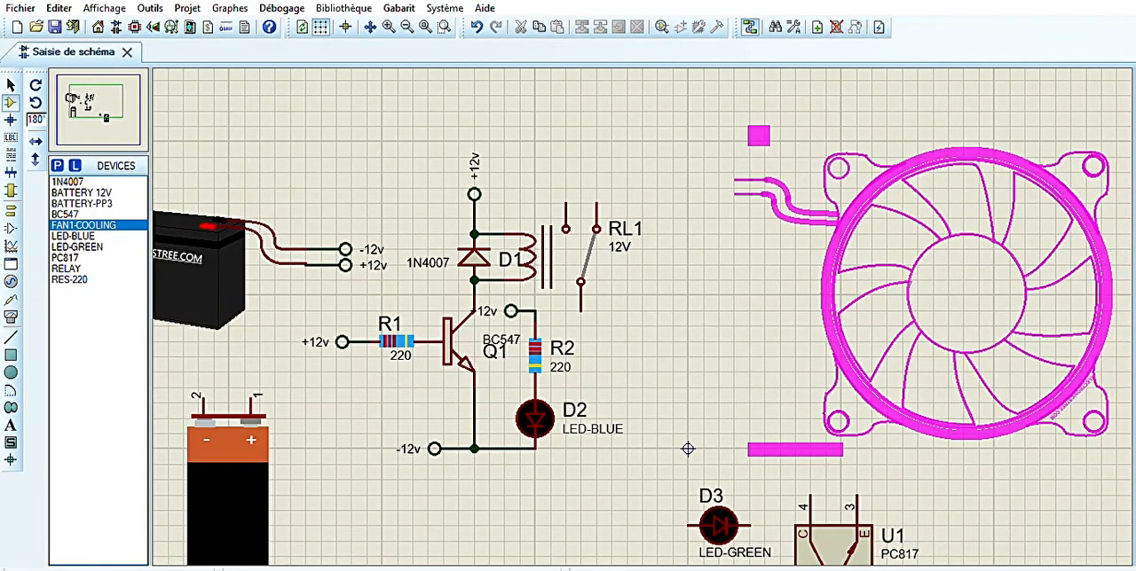
left_click(967, 293)
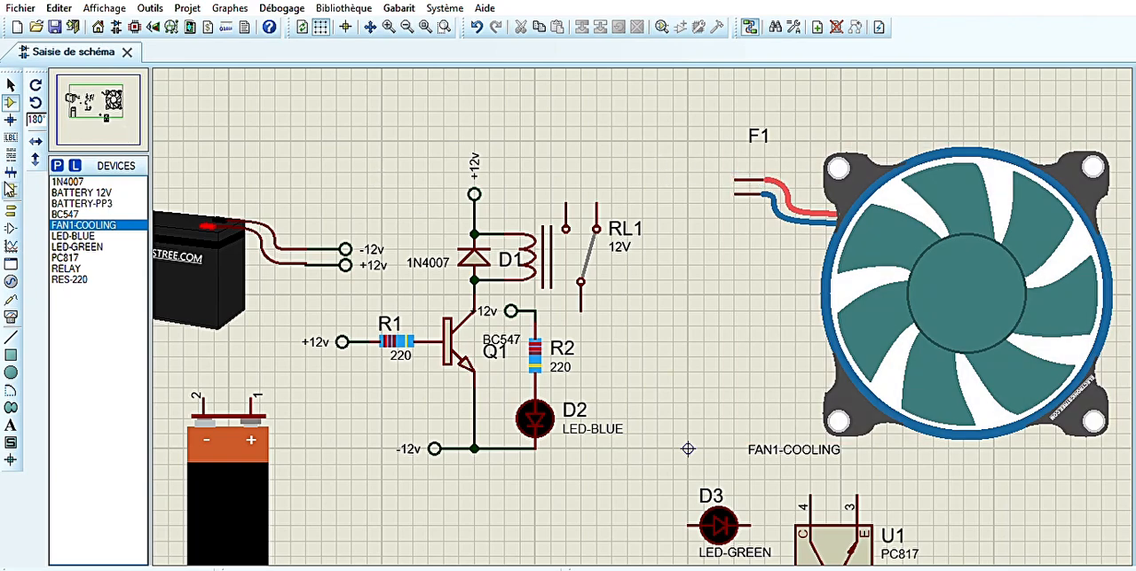
Place two default terminals left of the fan and wire one to each fan lead
left_click(10, 211)
left_click(714, 172)
left_click(720, 172)
left_click(734, 180)
left_click(727, 203)
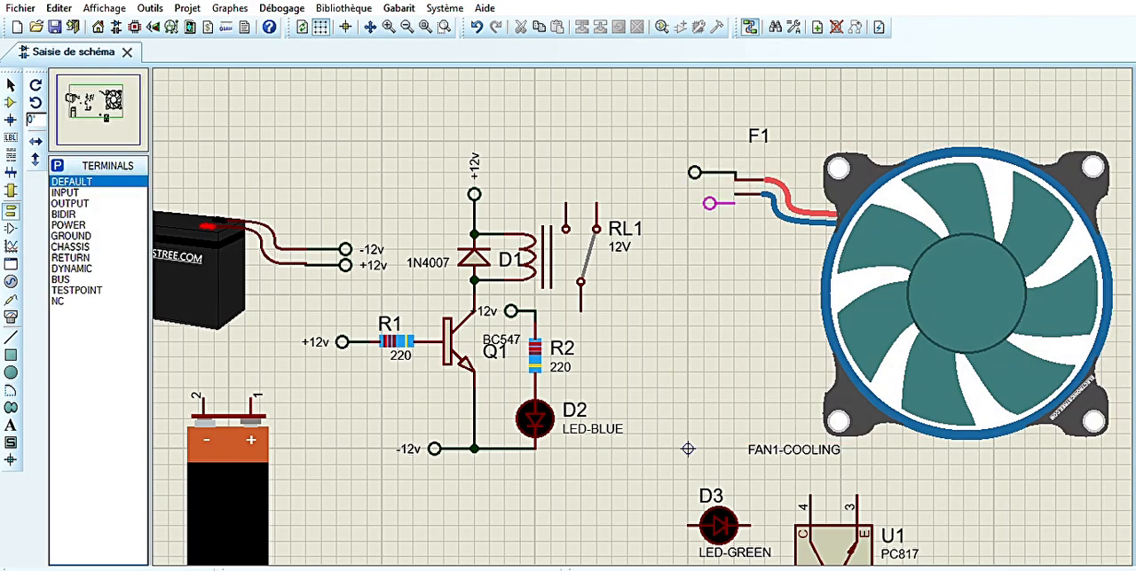
left_click(715, 203)
left_click(720, 203)
left_click(736, 194)
left_click(698, 171)
Place a right-facing default terminal beside the relay's lower contact and wire it to that contact
left_click(617, 310)
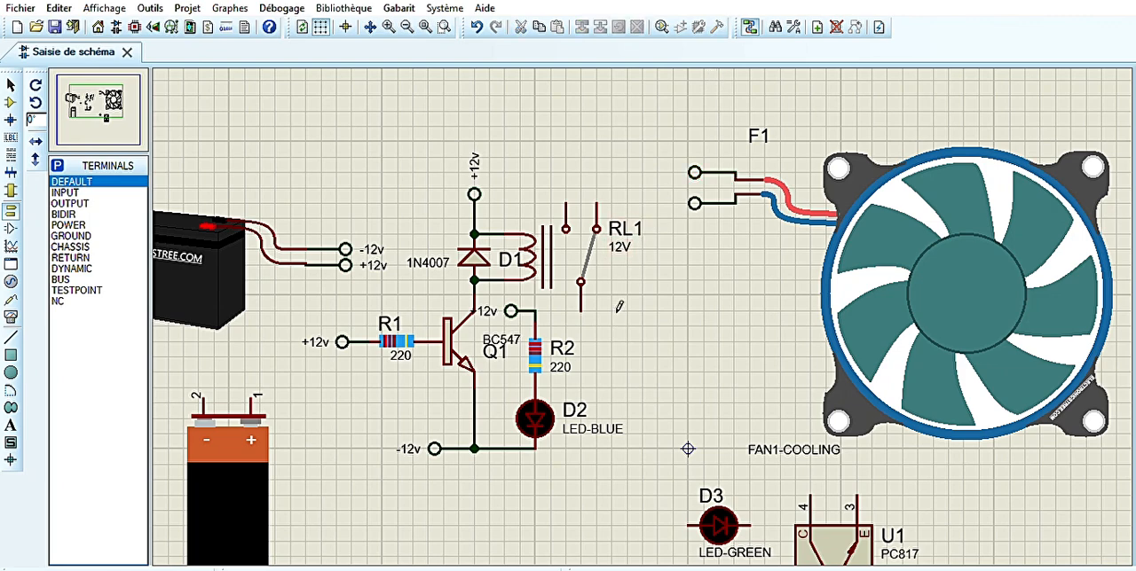
left_click(617, 310)
key("KP_Add")
key("KP_Add")
left_click(616, 310)
left_click(597, 311)
left_click(581, 310)
Label both the relay contact's terminal and the fan's upper terminal OUT
left_click(621, 306)
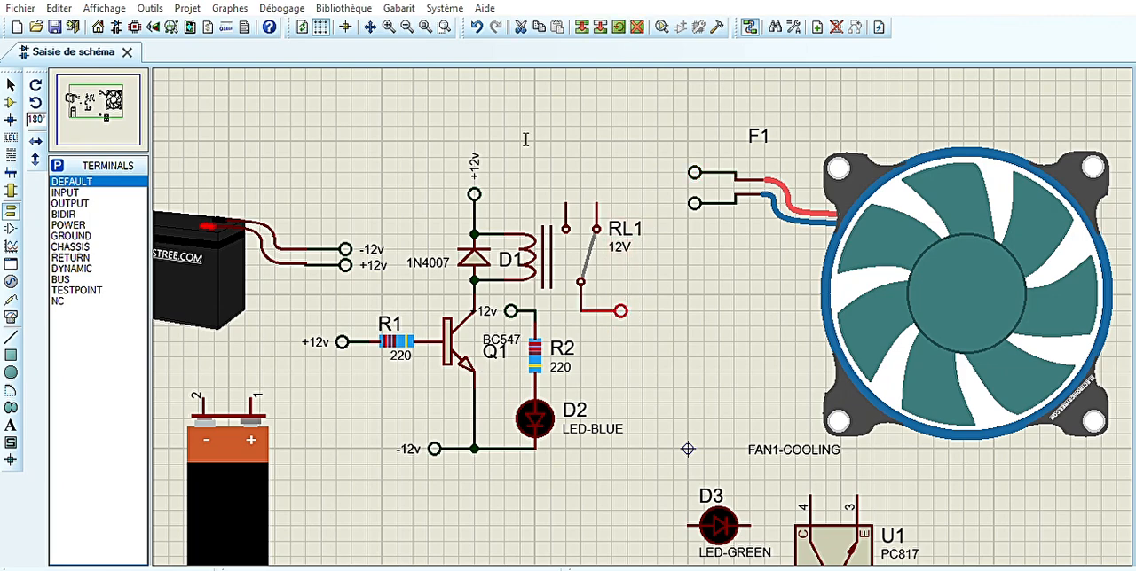
left_click(694, 169)
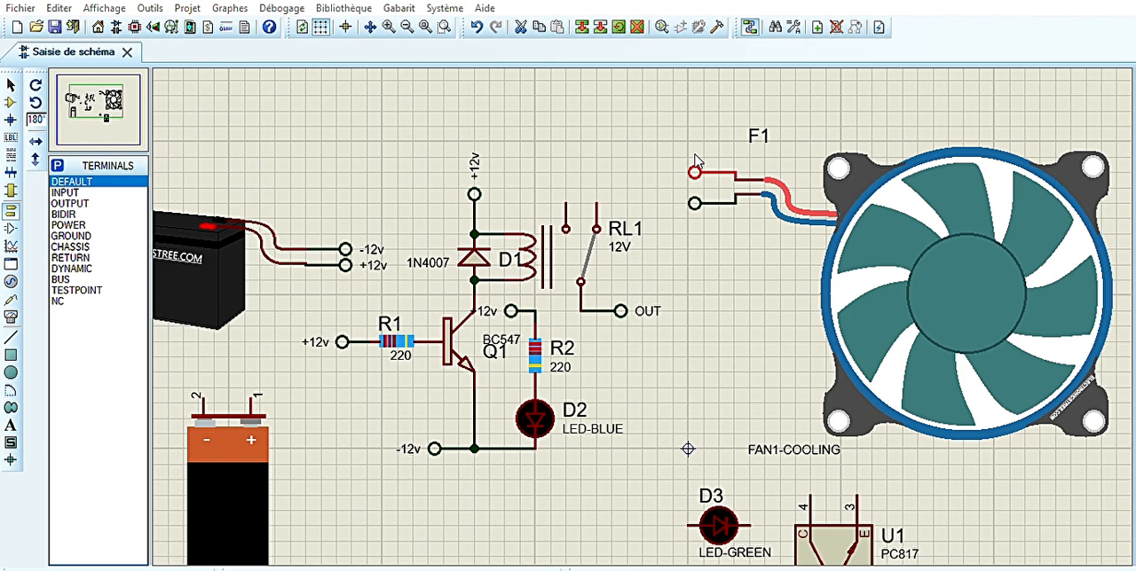
type("OUT")
key("Return")
Place an upward-facing terminal on the relay's upper left contact labelled +12V, and label the fan's lower terminal -12V
left_click(573, 168)
left_click(569, 168)
key("KP_Add")
left_click(567, 165)
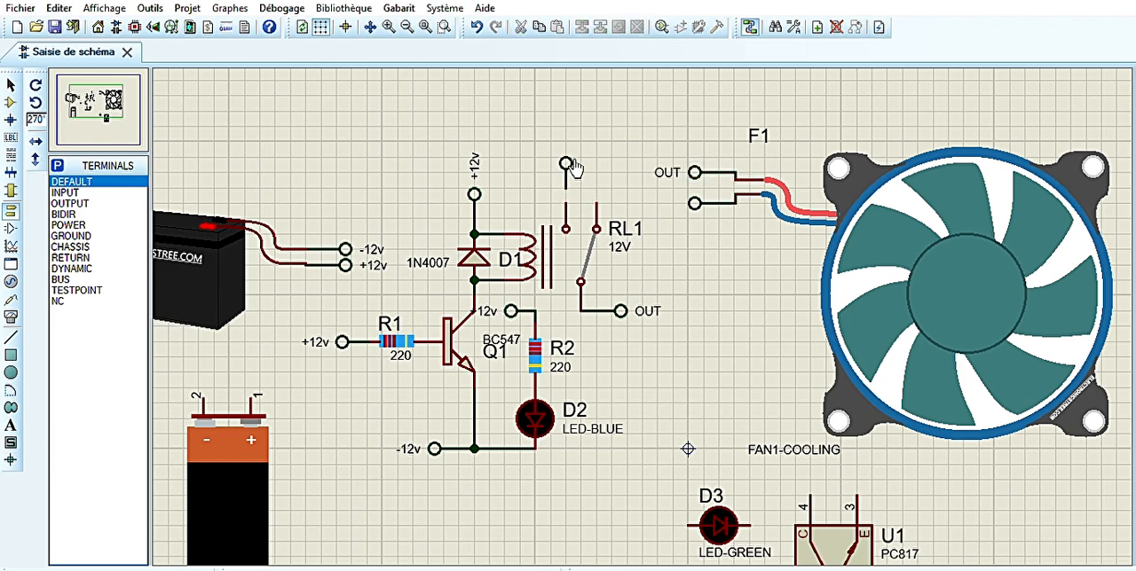
left_click(569, 165)
type("+12V")
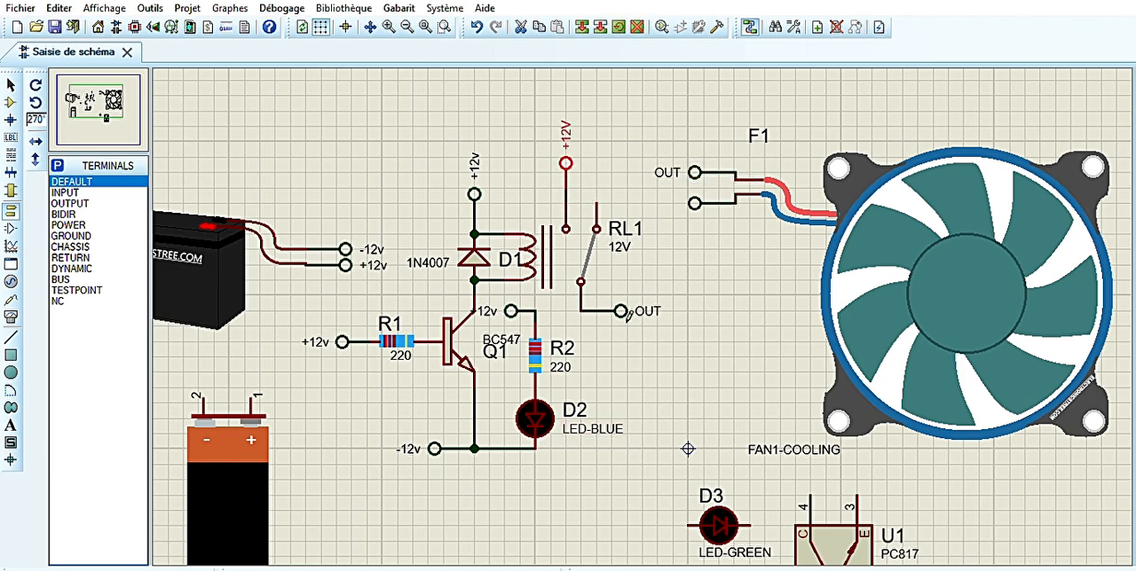
key("Return")
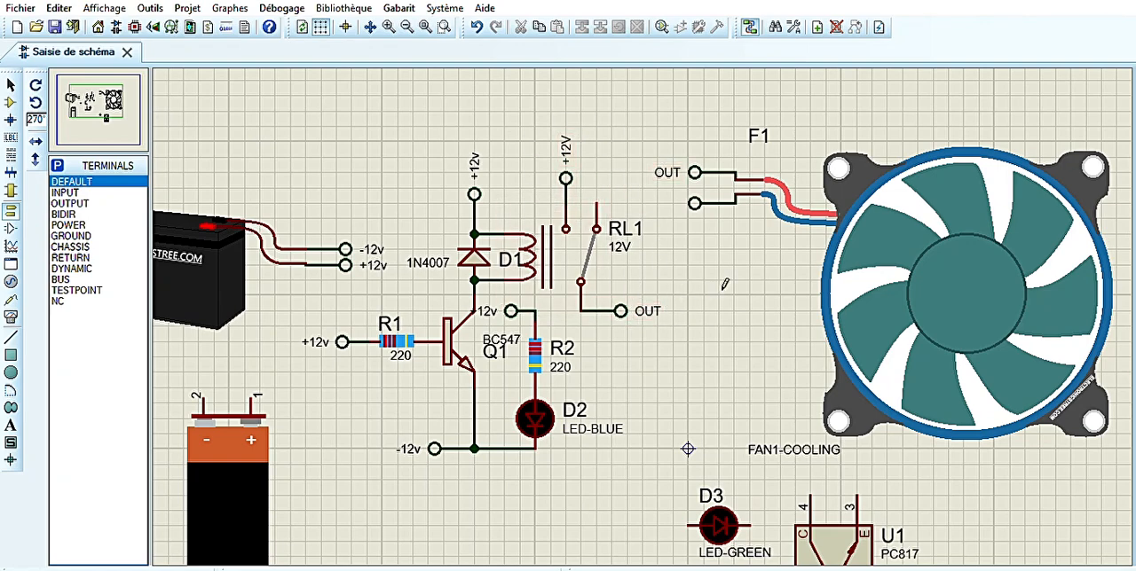
left_click(716, 211)
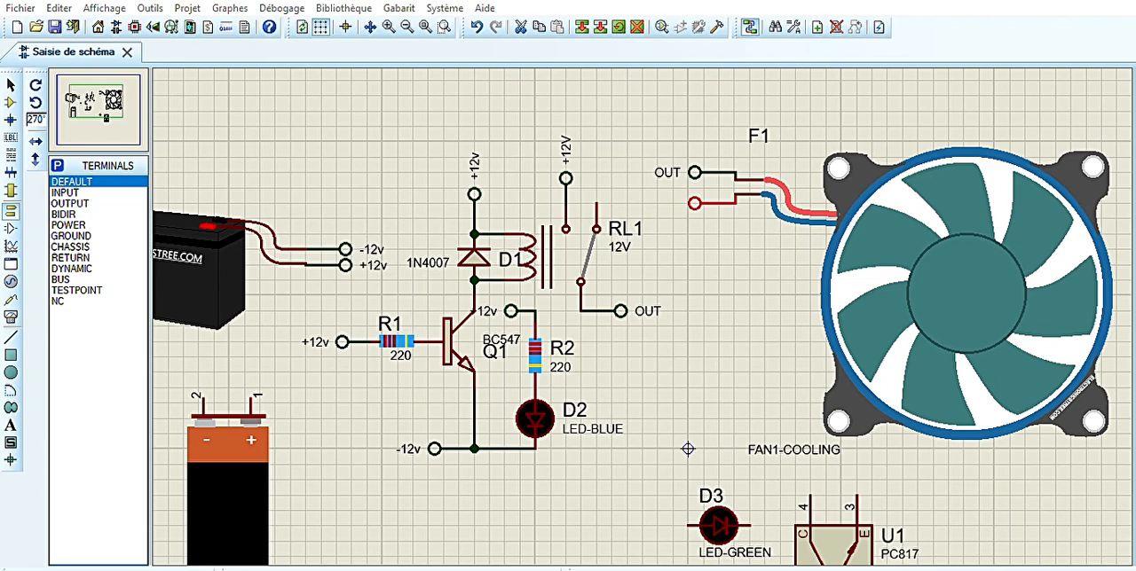
Add SWITCH 1 to the device list and place it horizontally above the 12 V battery's leads
left_click(11, 85)
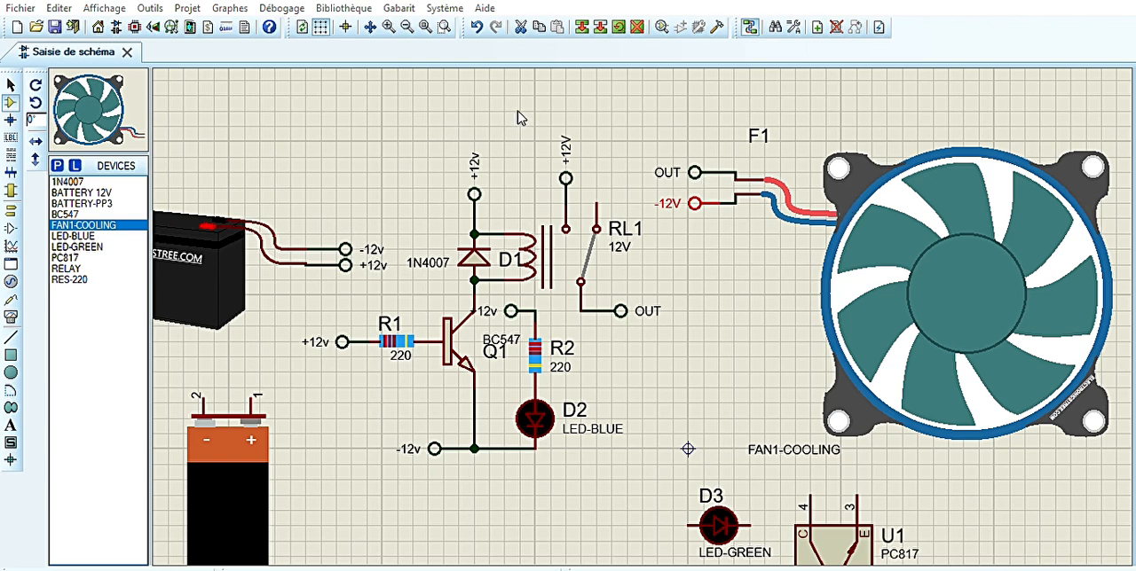
left_click(716, 279)
left_click(302, 180)
key("KP_Add")
key("KP_Add")
key("KP_Add")
left_click(339, 166)
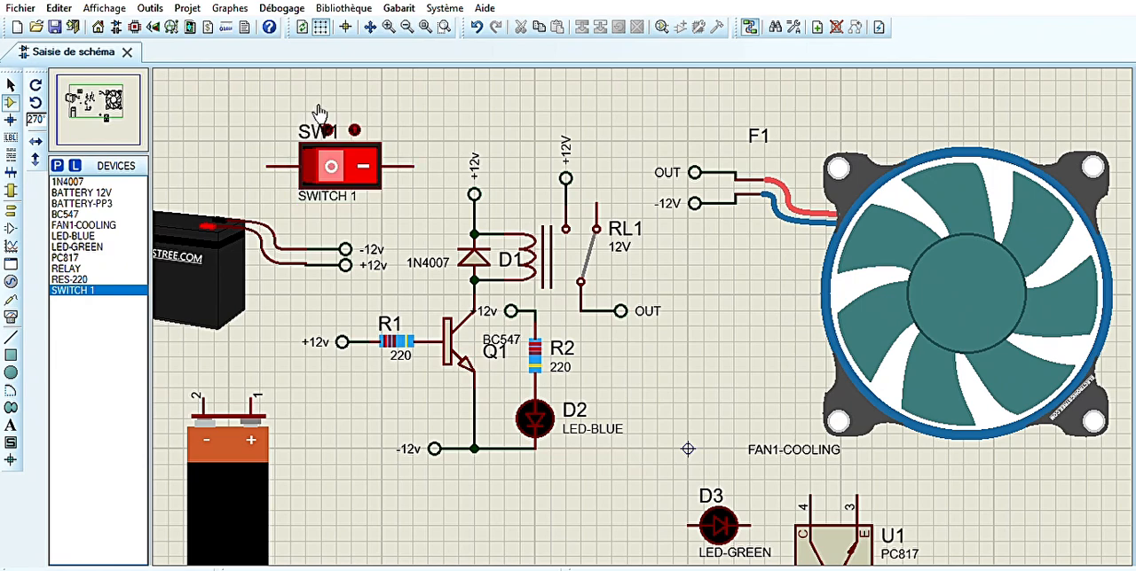
Rotate the battery's -12v terminal to face down and move it onto the switch's right pin
right_click(323, 249)
right_click(323, 249)
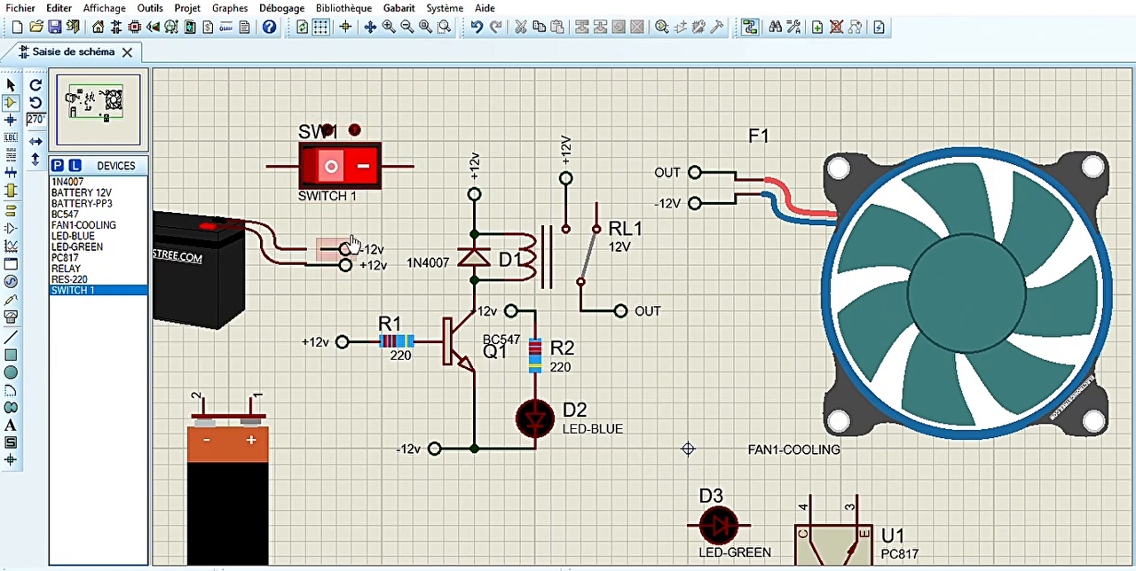
left_click(340, 247)
key("KP_Subtract")
left_click_drag(346, 240, 422, 181)
Shift the 12 V battery left and wire its upper lead to the switch's left pin
left_click_drag(273, 213, 241, 212)
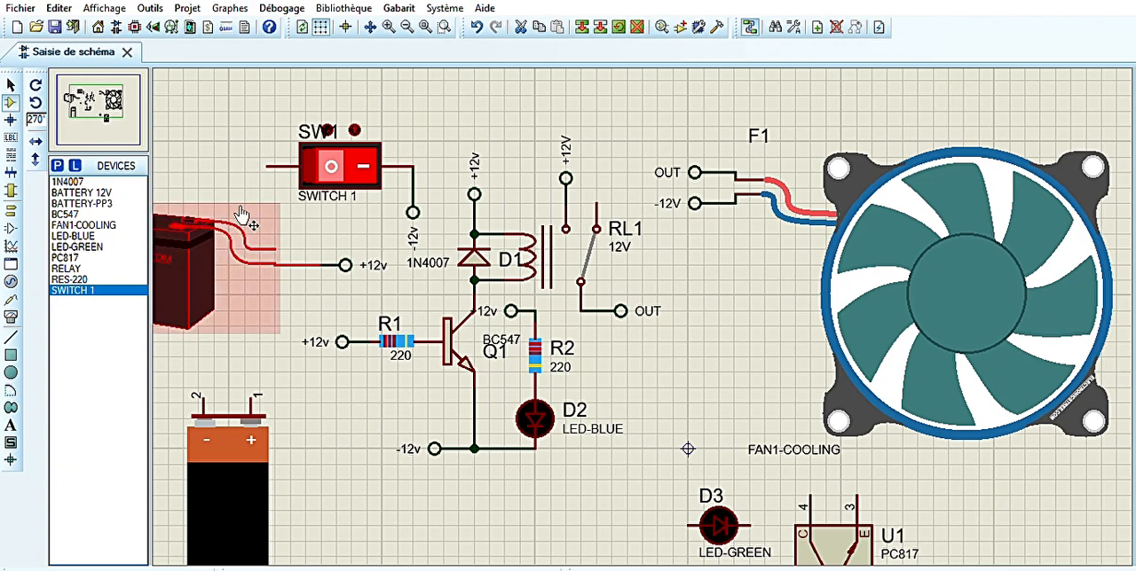
left_click(266, 166)
left_click(275, 250)
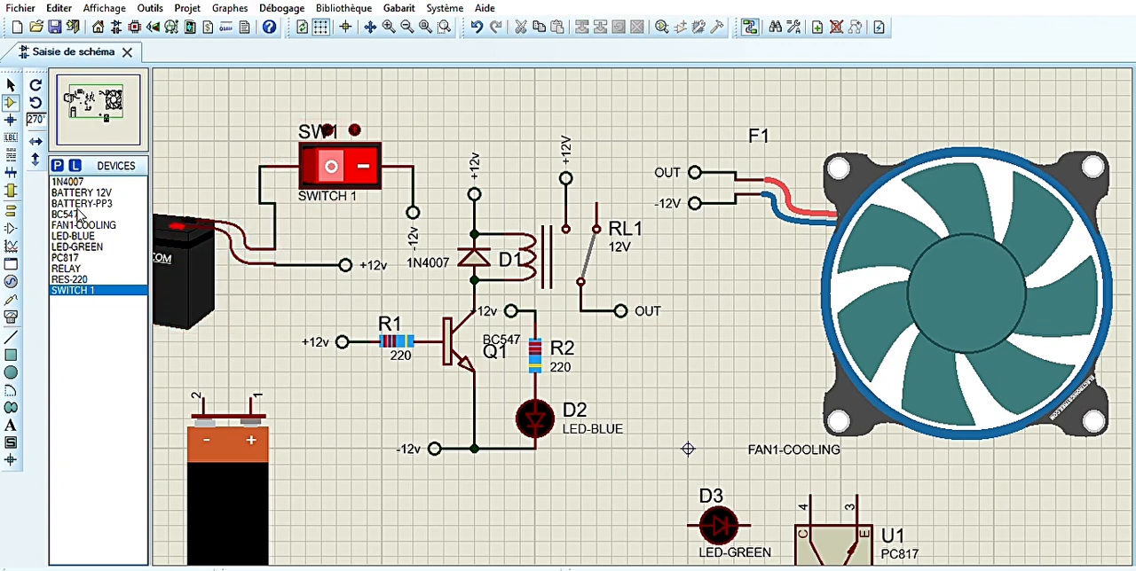
Run the simulation and toggle SW1 on and off to check the relay, blue LED and fan
left_click(27, 567)
left_click(364, 164)
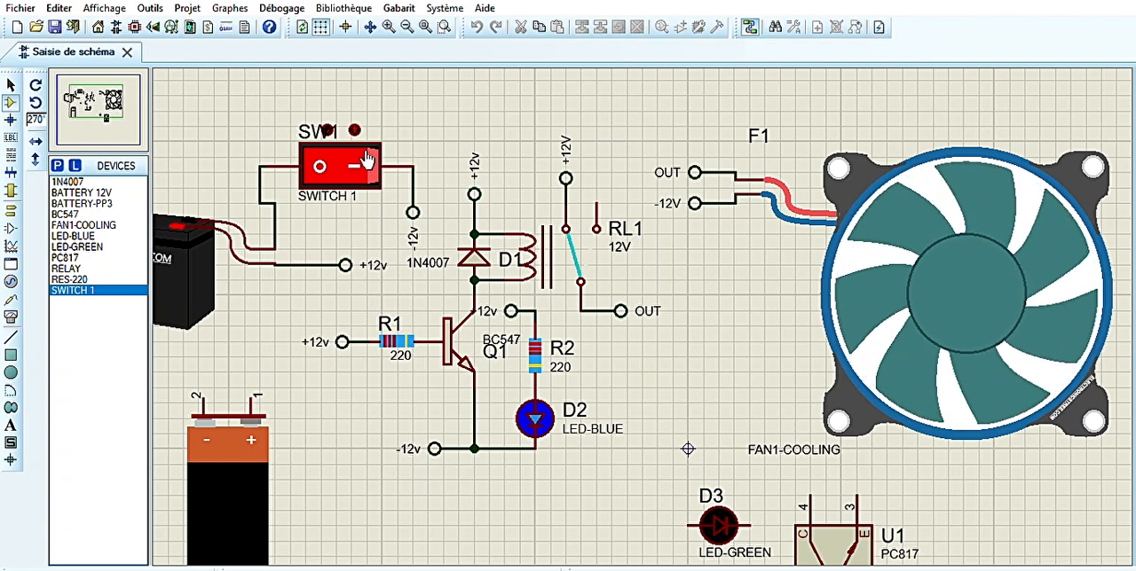
left_click(366, 160)
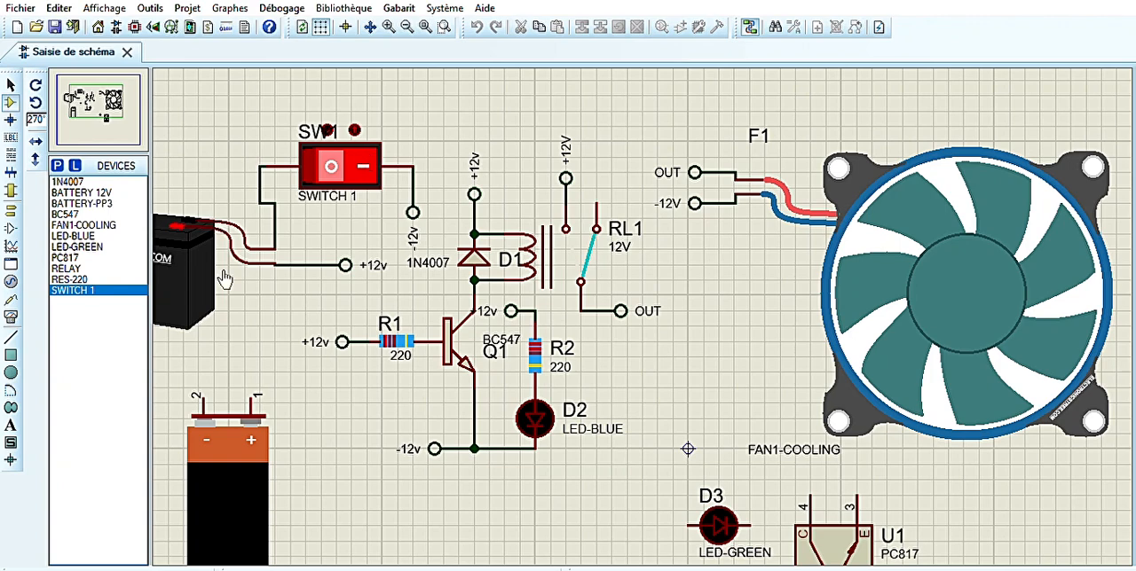
Lay battery B1 on its side with its pins facing right and move it down below the 12 V battery
left_click_drag(240, 474, 245, 418)
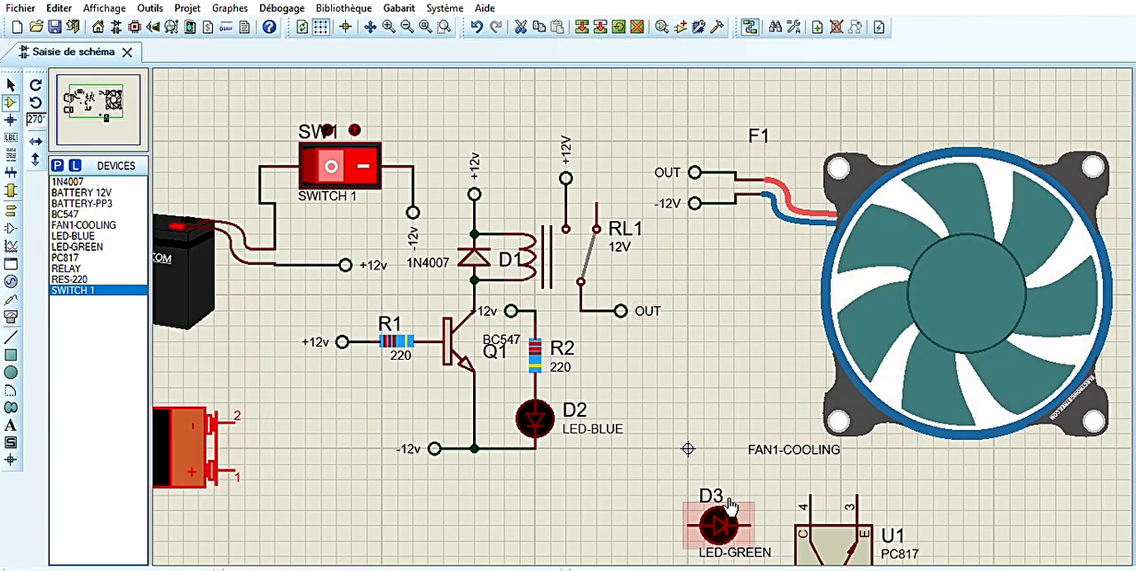
left_click_drag(192, 440, 193, 537)
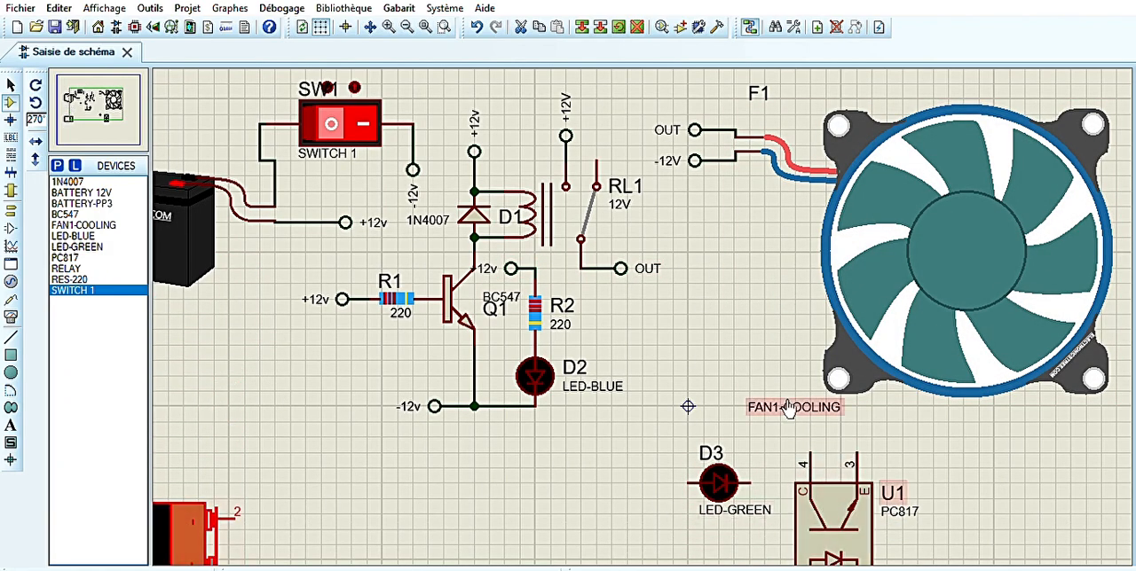
Move the PC817 next to battery B1 and rotate it so pins 1 and 2 face the battery
left_click(107, 111)
left_click(86, 106)
left_click_drag(1020, 467, 653, 450)
key("KP_Add")
left_click(645, 441)
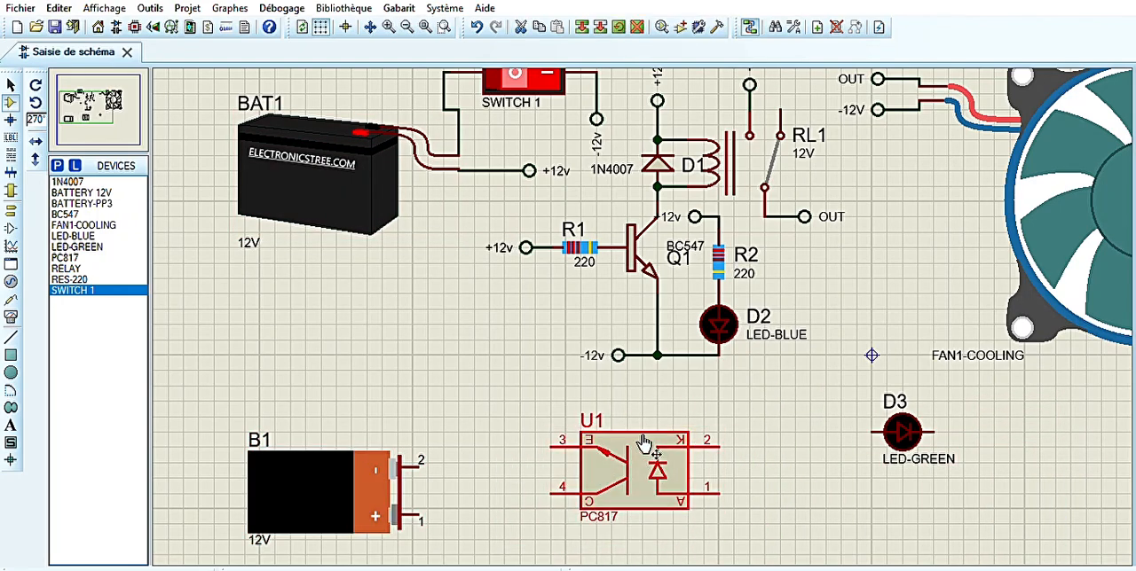
key("KP_Add")
key("KP_Add")
left_click(479, 414)
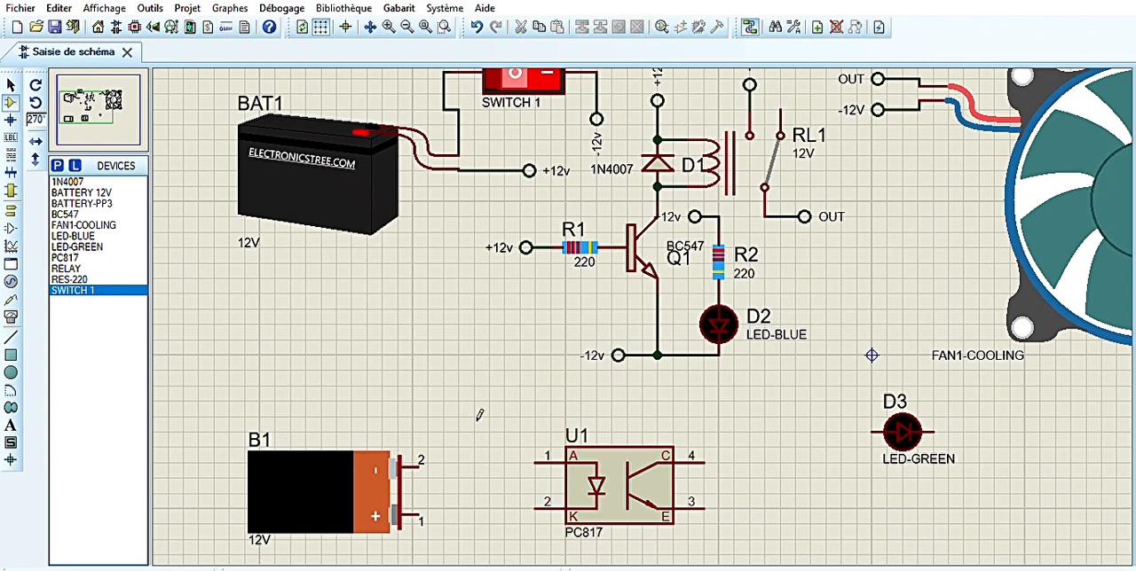
Wire pin 1 of the PC817 to pin 4 with a loop over the top of the component
left_click(536, 464)
right_click(487, 466)
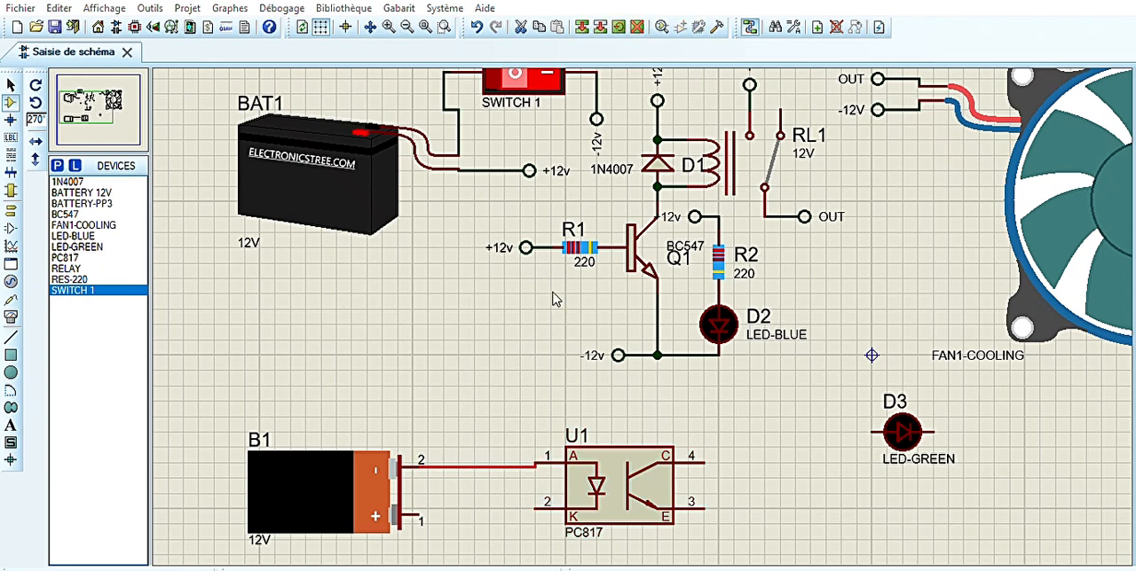
left_click(549, 234)
left_click(705, 456)
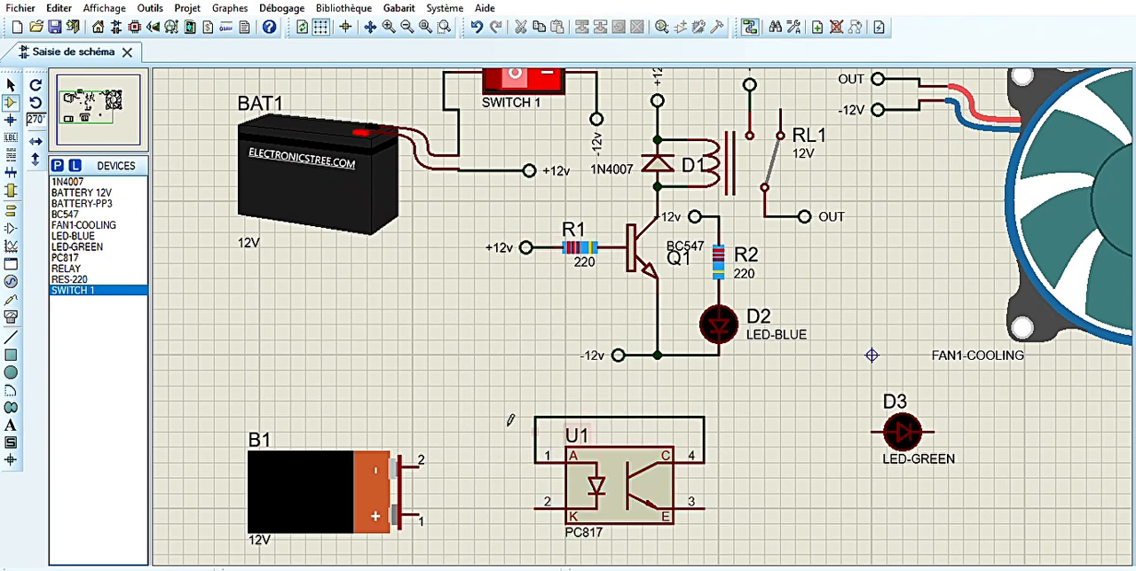
Move the PC817 slightly up and toward battery B1, keeping pins 1 and 2 facing the battery
left_click(624, 468)
key("KP_Add")
key("KP_Add")
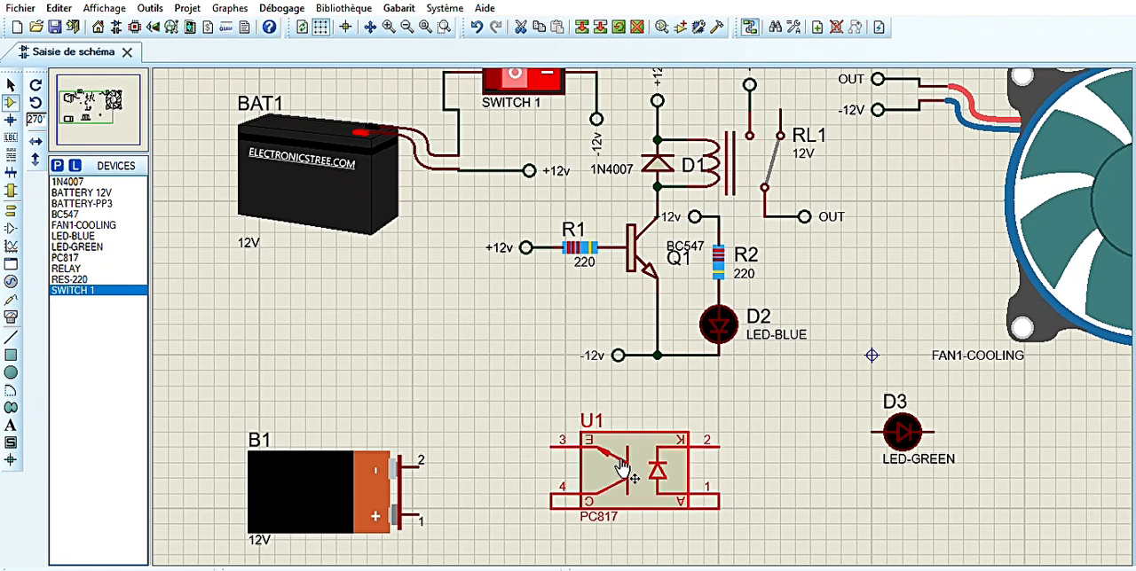
mouse_move(622, 469)
left_mouse_down()
mouse_move(592, 484)
mouse_move(606, 456)
left_mouse_up()
key("KP_Add")
key("KP_Add")
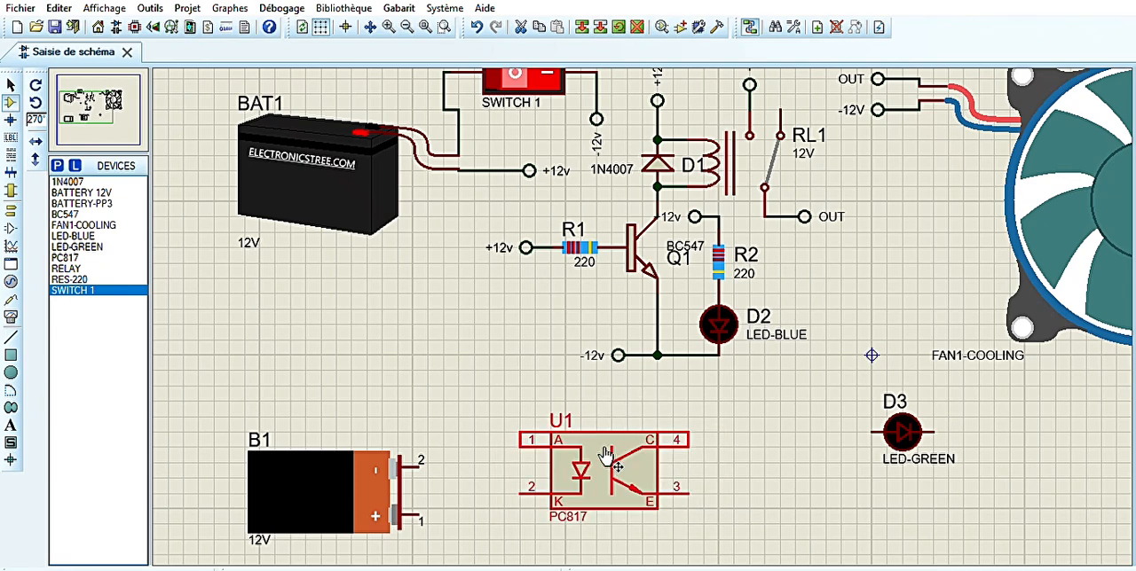
left_click(679, 426)
Place a default terminal on each of battery B1's two pins, facing the PC817
left_click(11, 210)
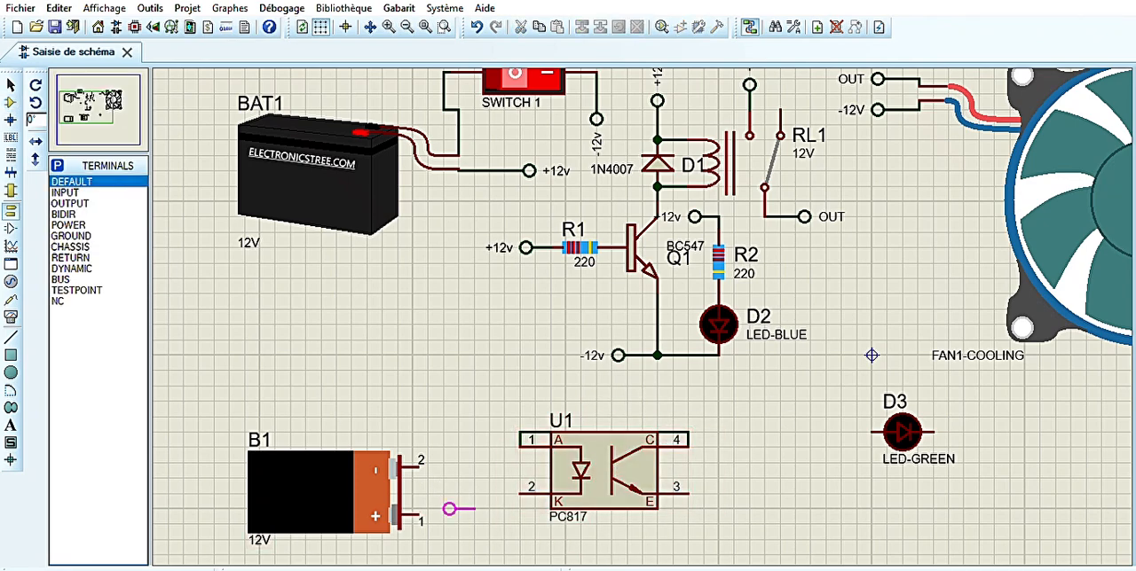
left_click(443, 523)
left_click(442, 463)
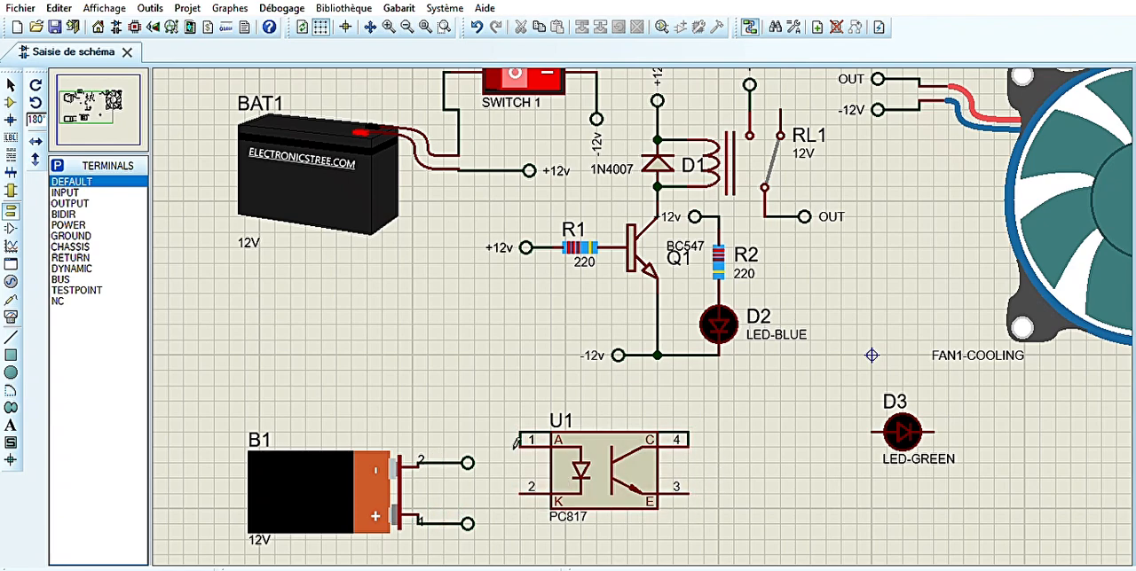
Label the terminal on battery B1's pin 2 as B- and the one on pin 1 as B+
left_click(462, 463)
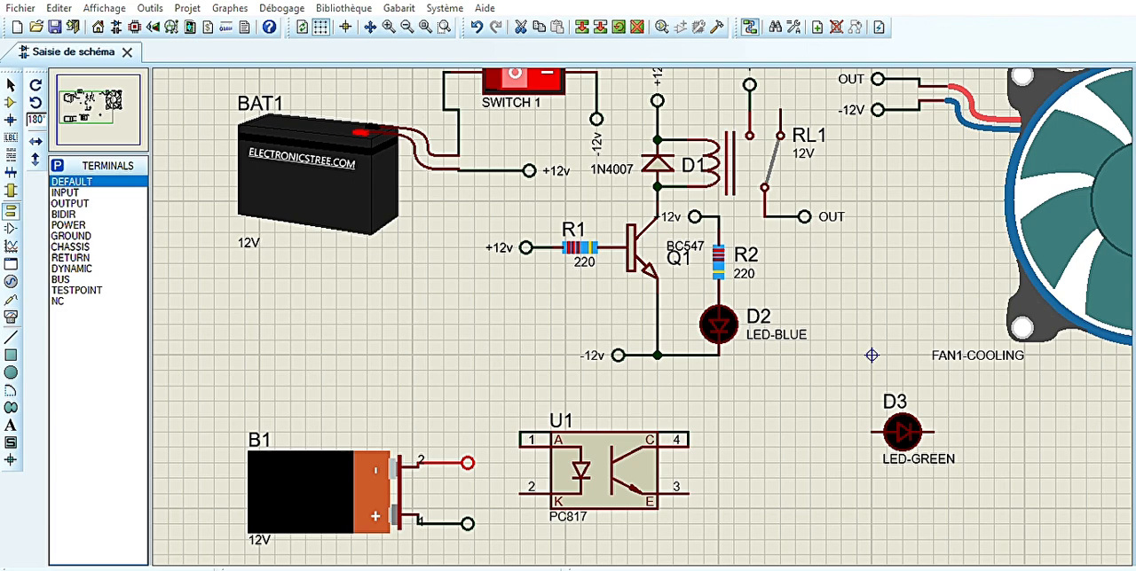
type("B-")
key("Return")
double_click(465, 525)
type("B+")
key("Return")
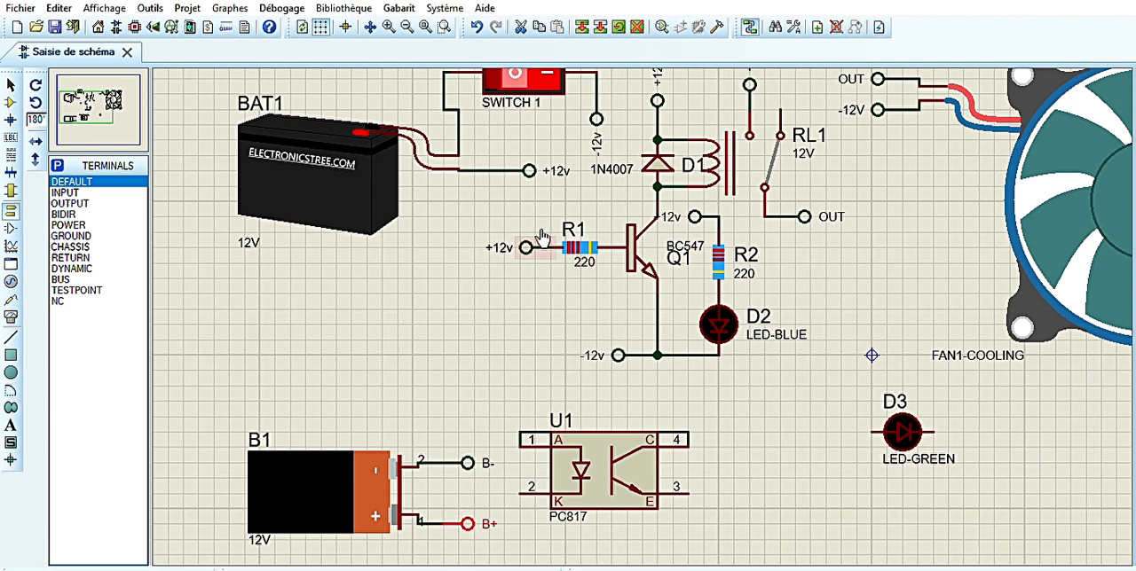
Place a default terminal above the PC817's pin 1, wire it to the pin and label it B+
left_click(495, 371)
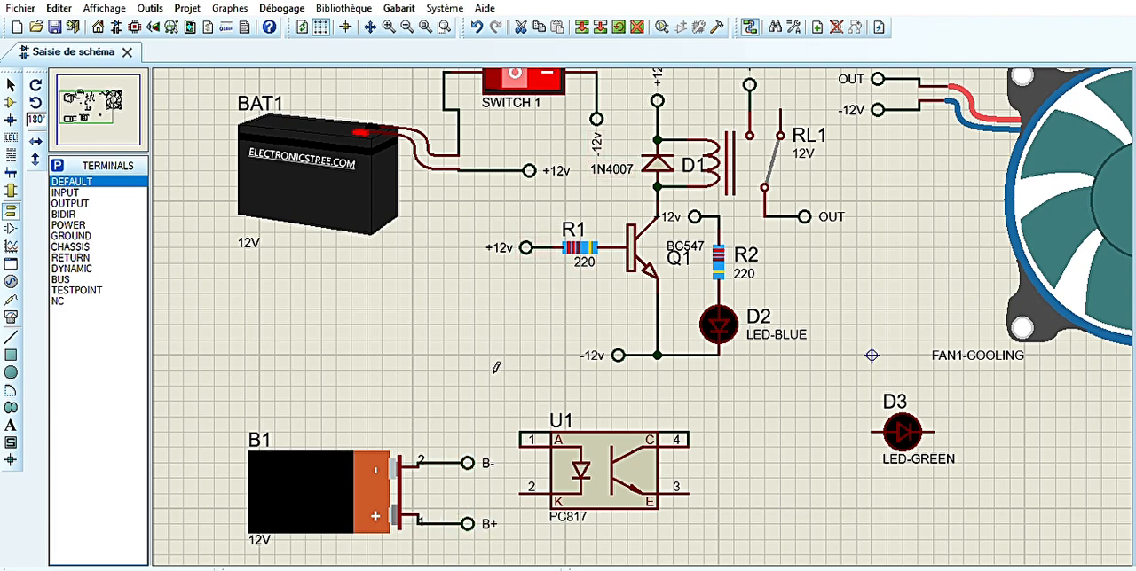
left_click(500, 382)
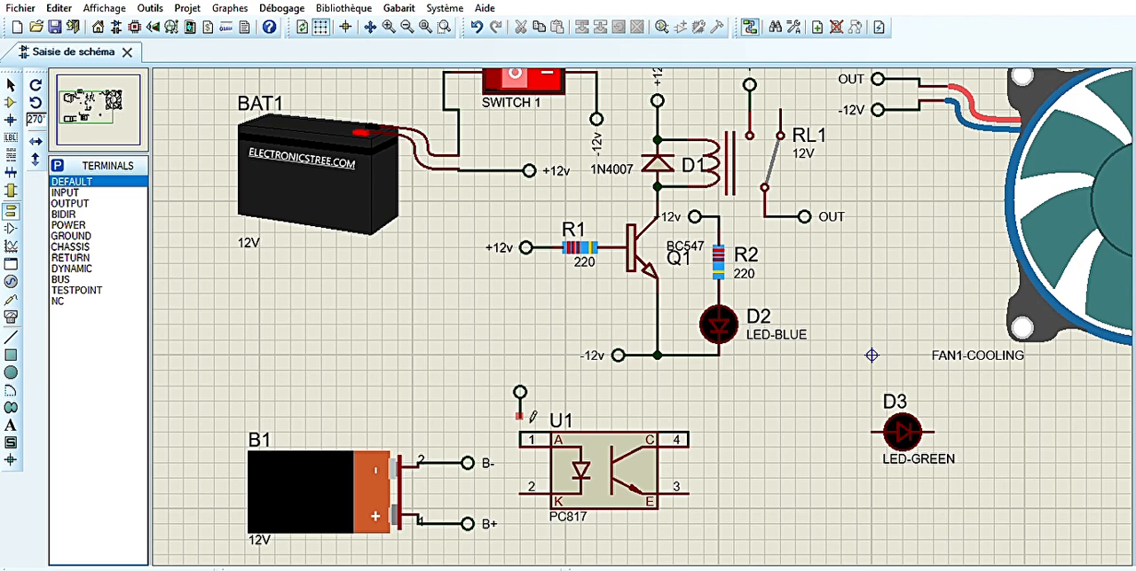
left_click(522, 417)
left_click(521, 432)
double_click(522, 392)
type("B+")
key("Return")
left_click(658, 399)
Place a horizontal RES-220 resistor directly against pin 3 of the PC817
left_click(11, 102)
left_click(71, 279)
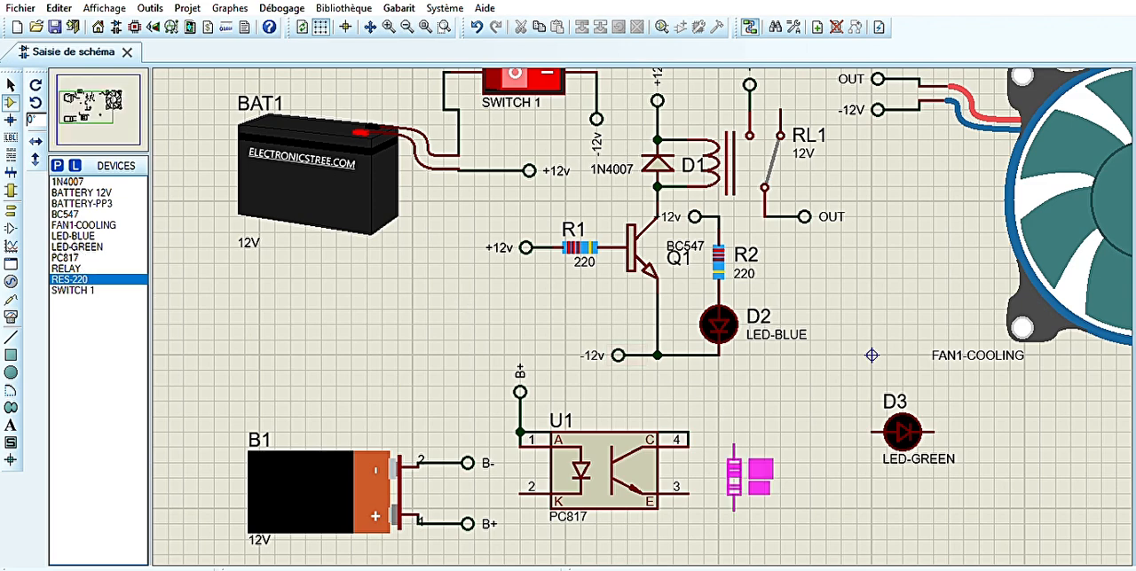
key("KP_Add")
left_click(733, 493)
left_click(734, 494)
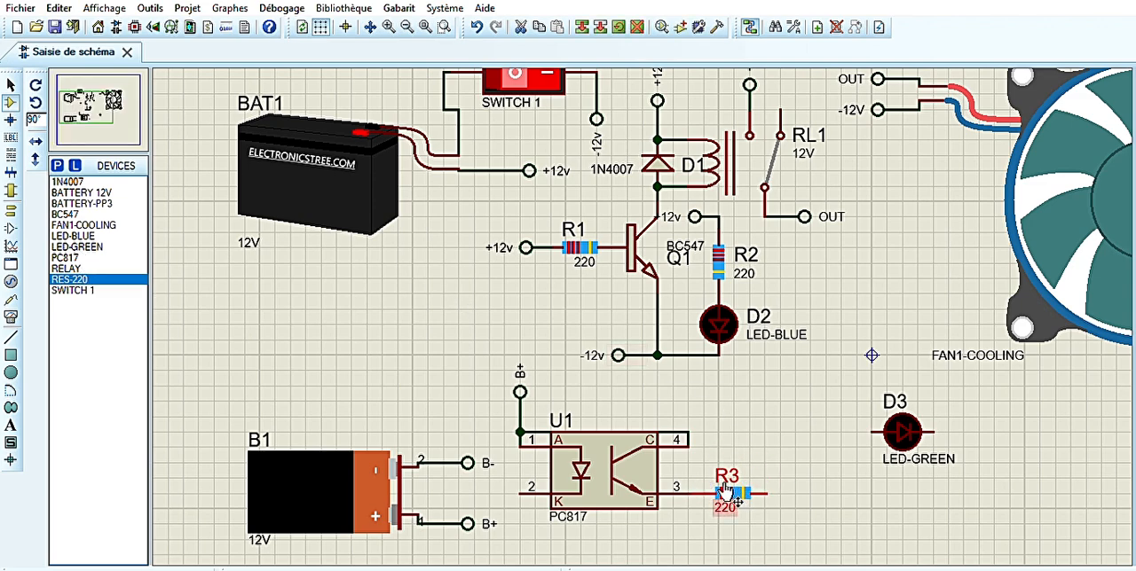
left_click_drag(735, 495, 719, 495)
left_click(815, 423)
Rotate the green LED D3 upright and connect its lower lead to the free end of R3
left_click(909, 422)
key("KP_Add")
left_click_drag(912, 429, 773, 458)
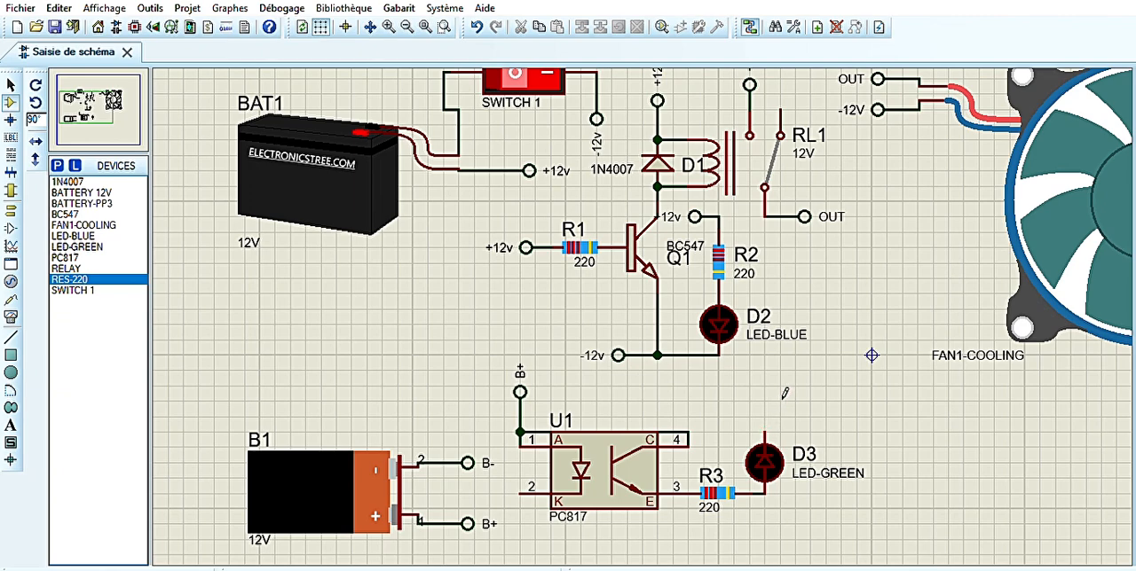
Place a default terminal on the upper lead of green LED D3 and label it B-
left_click(11, 212)
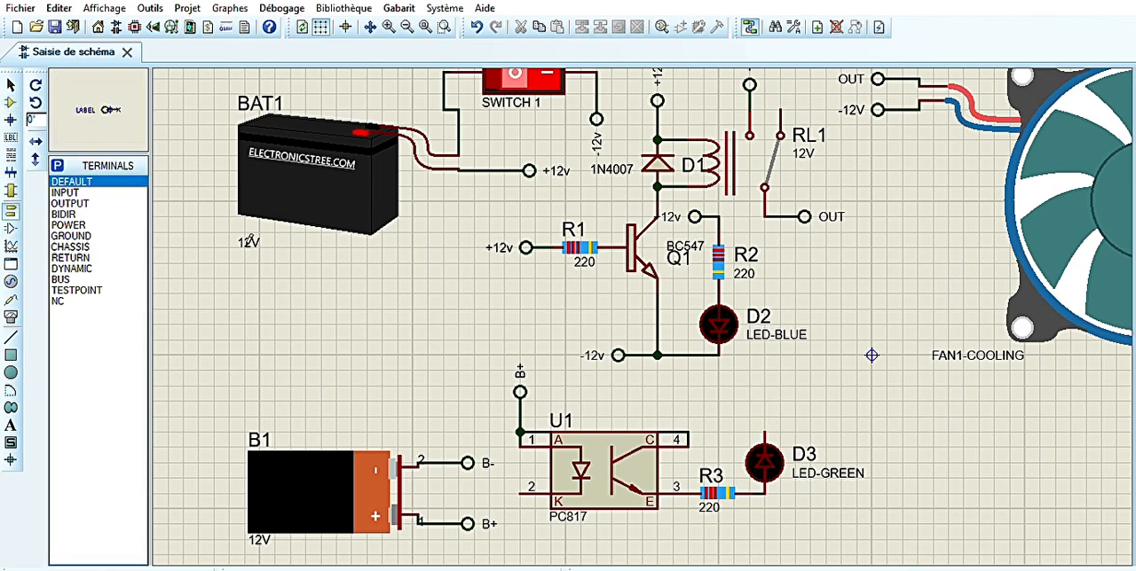
left_click(795, 397)
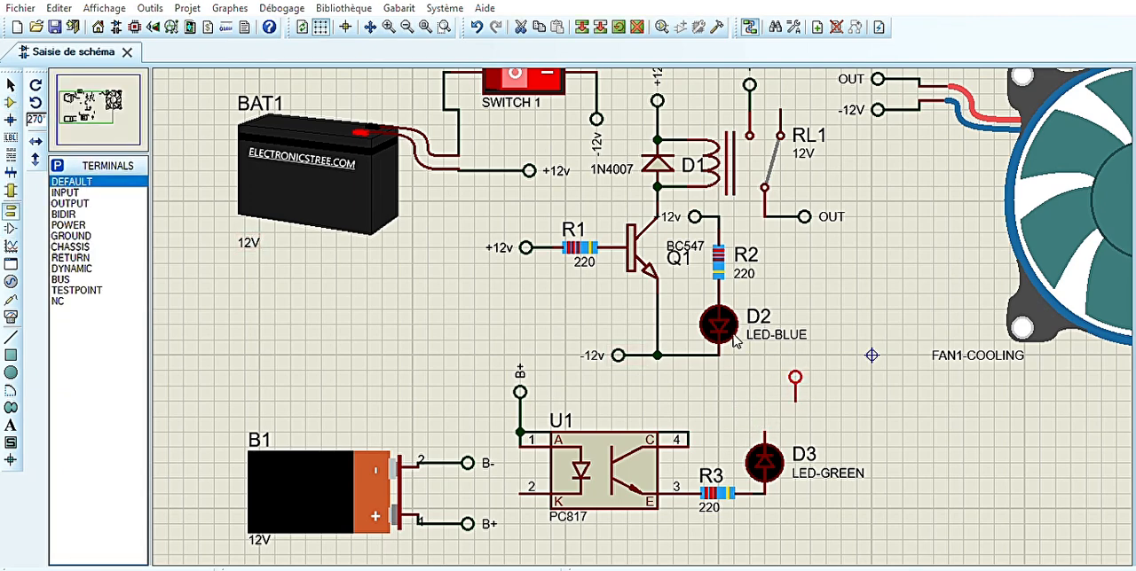
left_click_drag(794, 380, 767, 409)
left_click(831, 407)
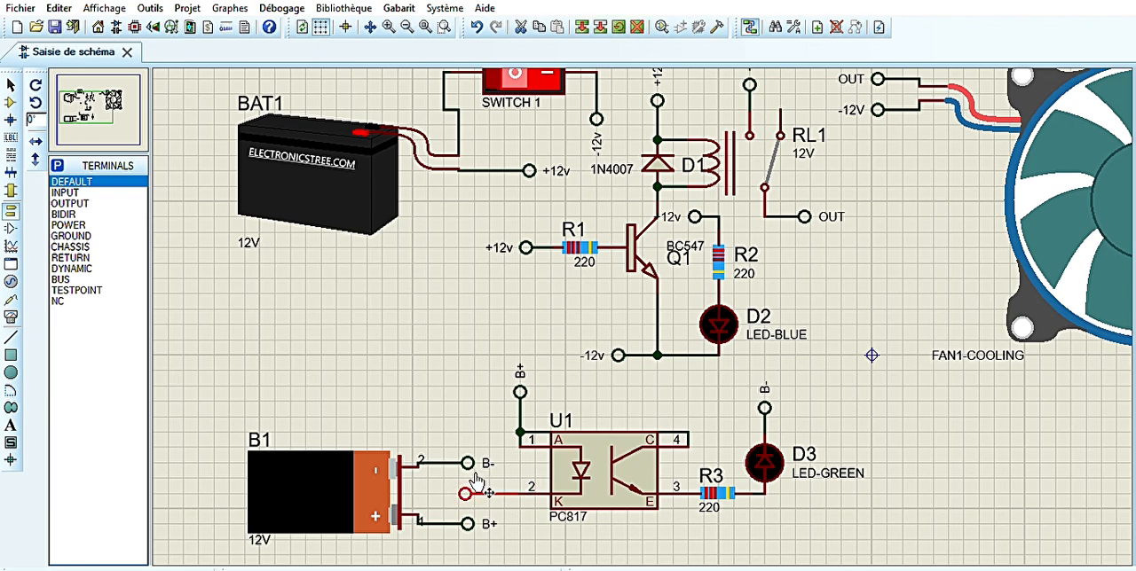
Position terminals on the PC817's pin 2 and on the relay's free contact, and label both S
left_click_drag(465, 494, 494, 493)
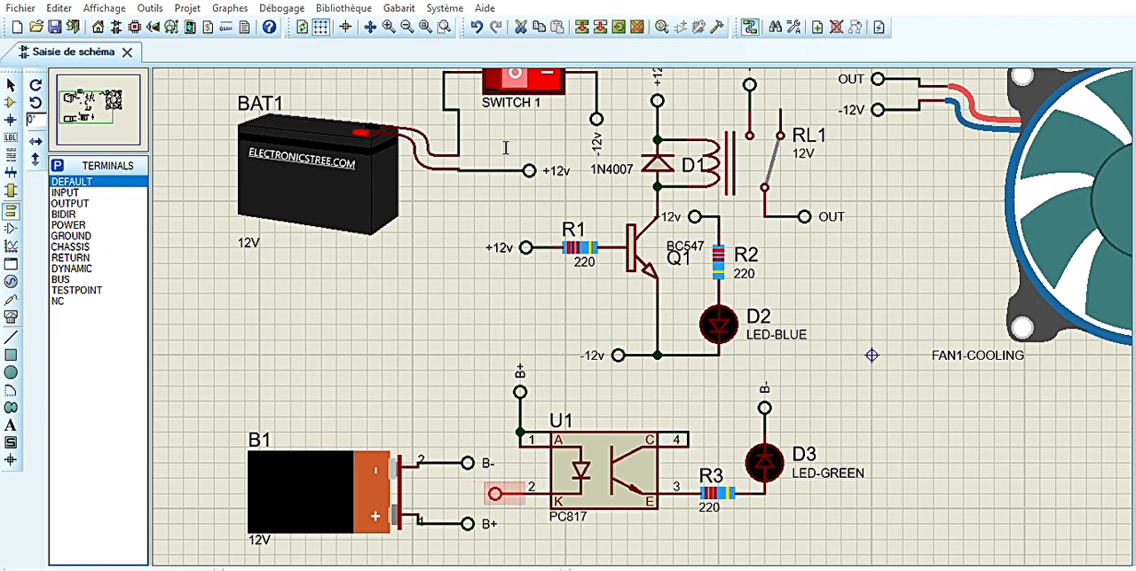
left_click(102, 87)
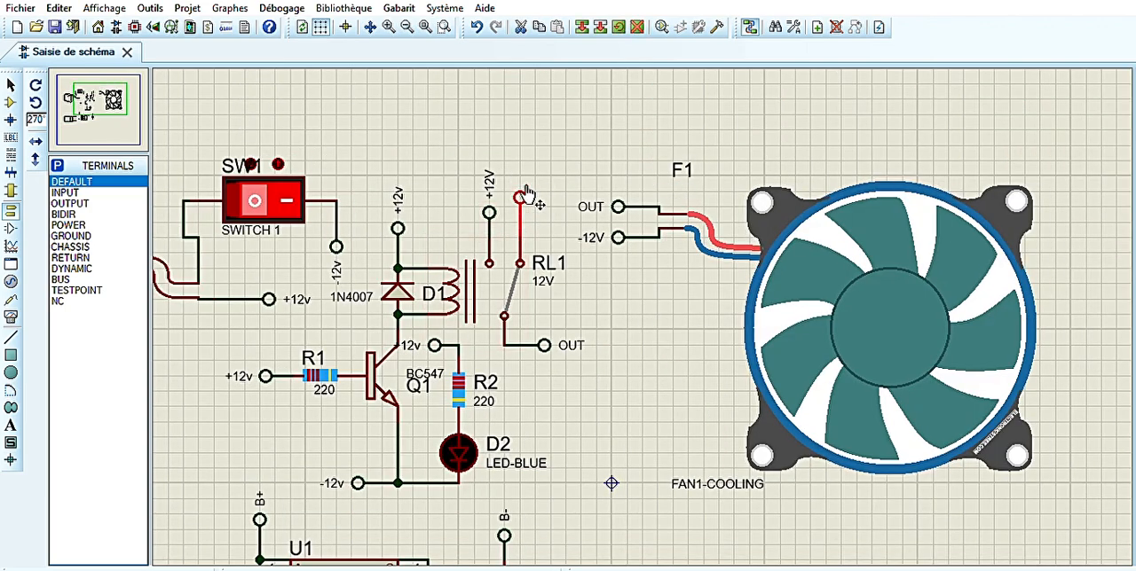
left_click_drag(520, 197, 520, 212)
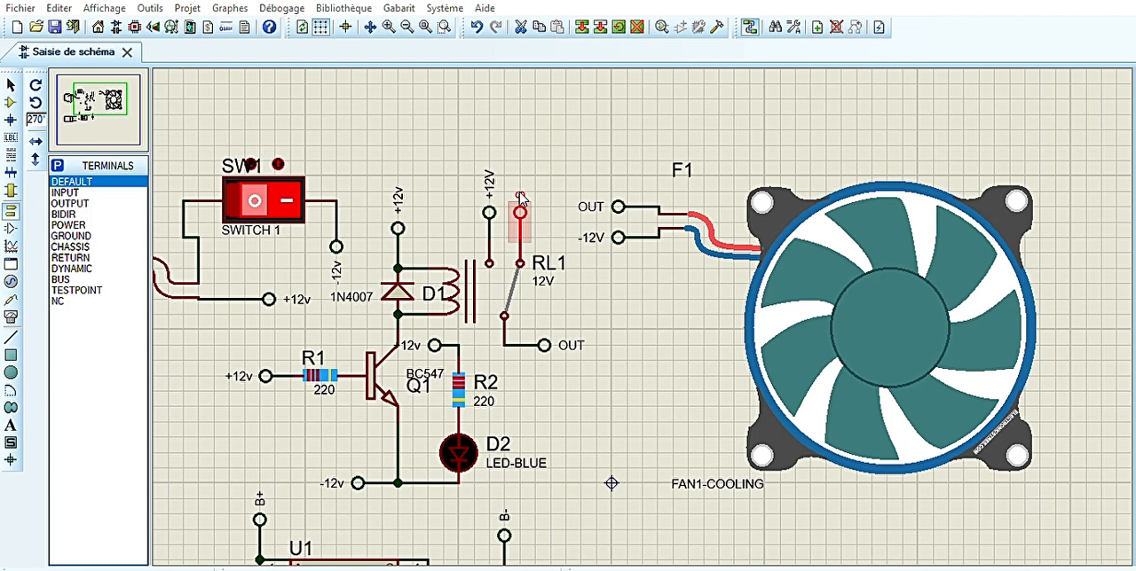
left_click(546, 116)
Relabel the terminals on the PC817's pin 2 and on the relay's contact as BATTERIE
left_click(100, 112)
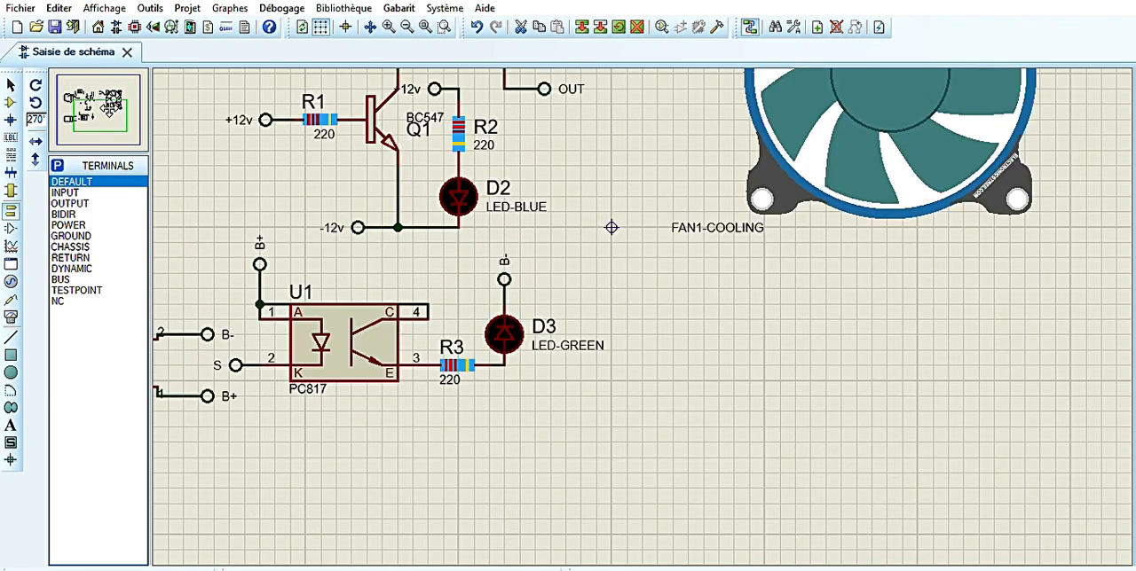
left_click(92, 112)
left_click(433, 379)
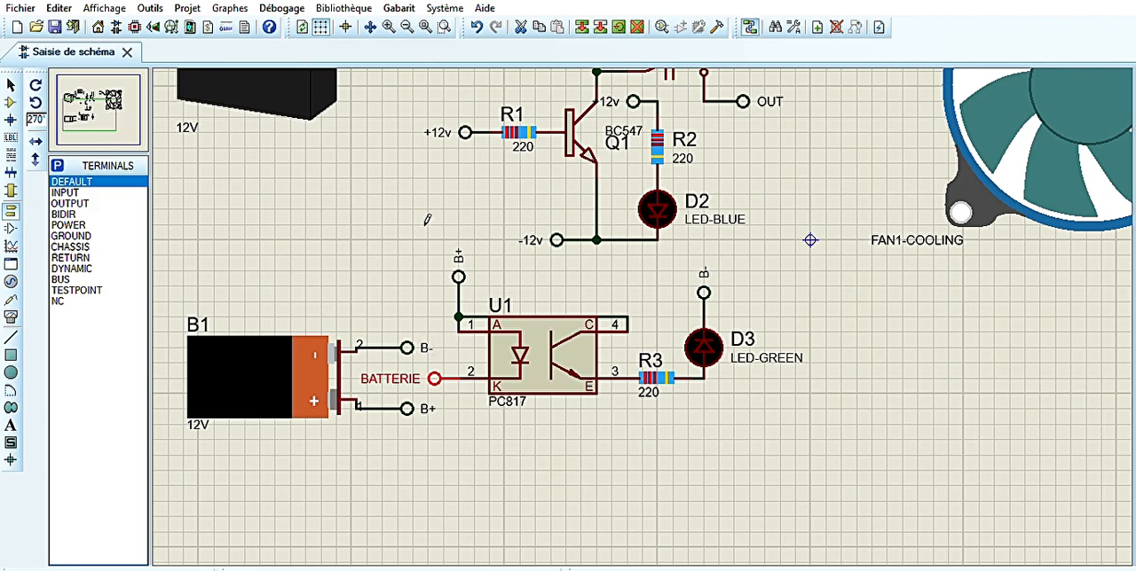
left_click(95, 99)
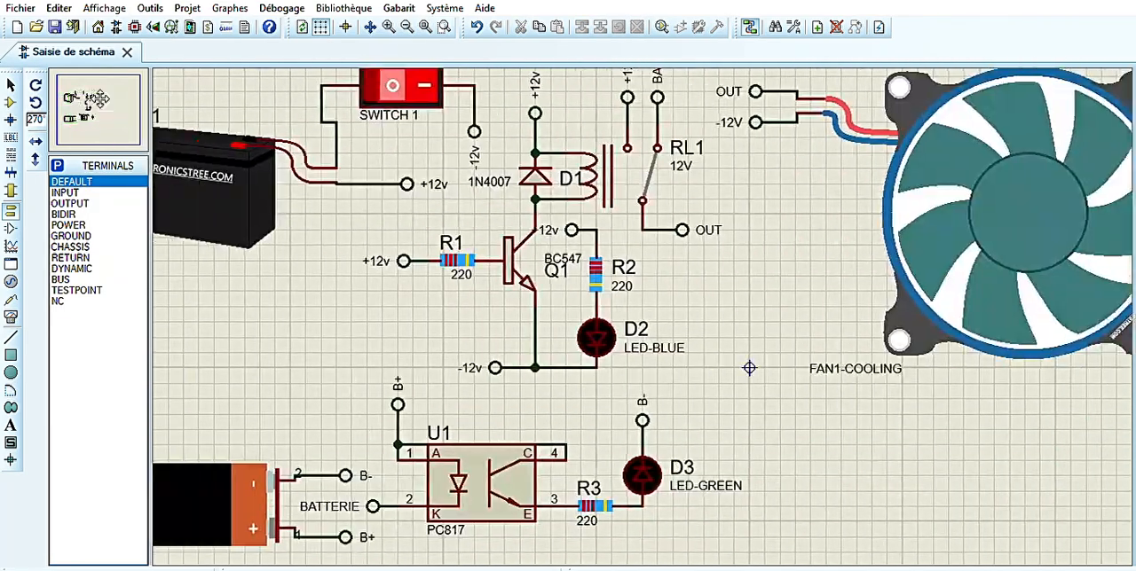
Add a terminal labelled B- below the fan's -12V terminal and wire it to the same fan lead
left_click(89, 106)
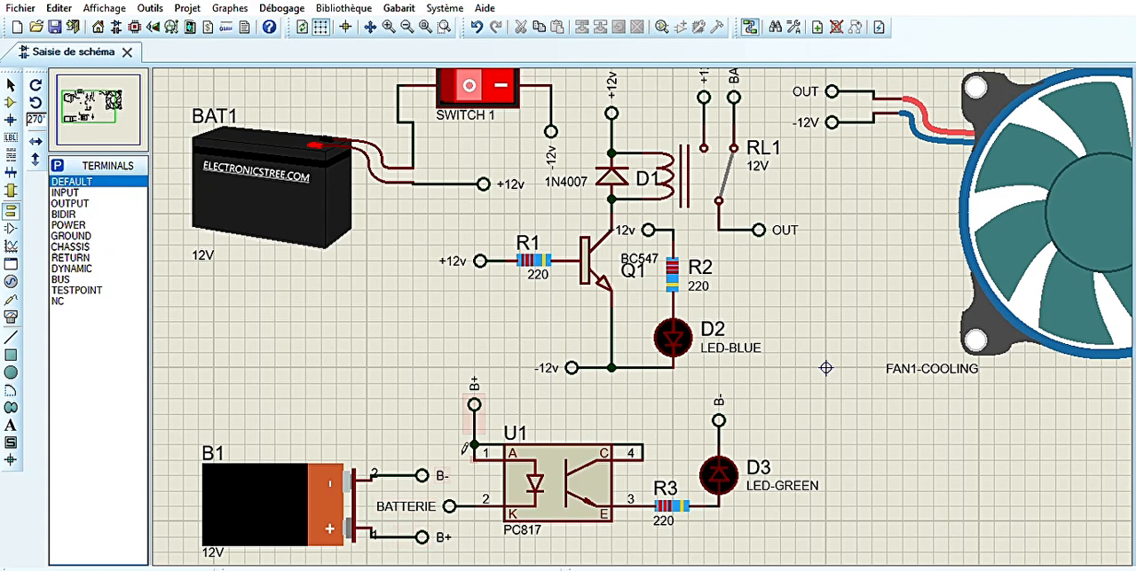
left_click(102, 93)
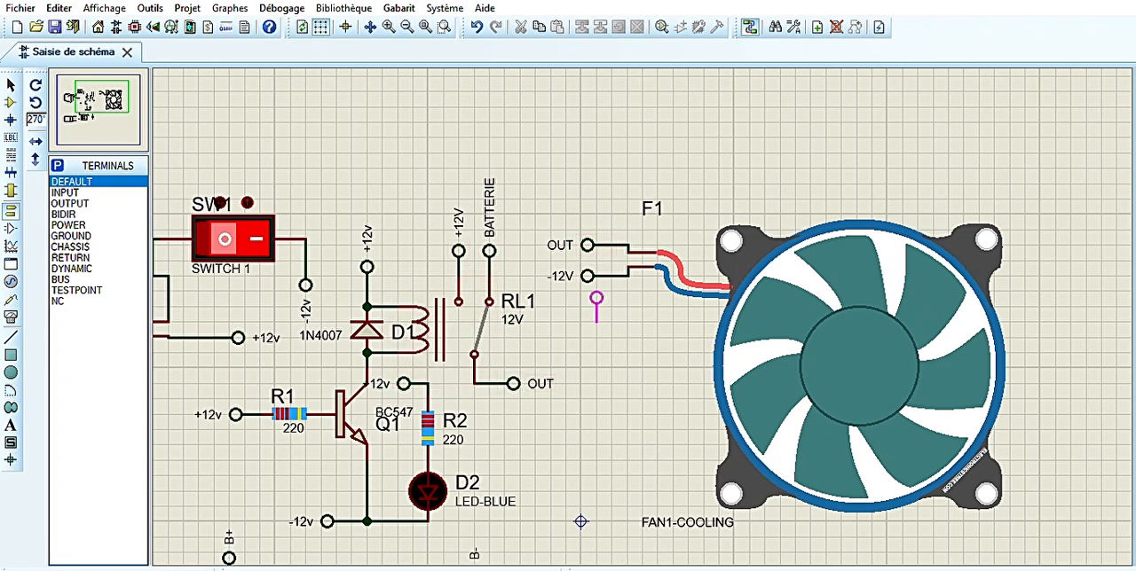
left_click(587, 307)
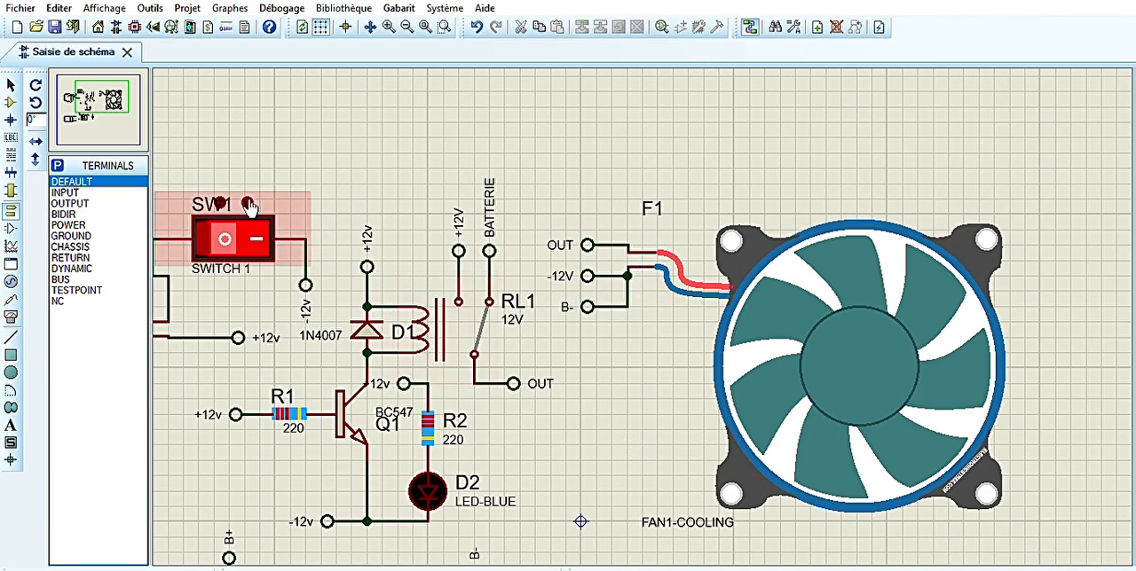
Raise the wire joining the PC817's pins 1 and 4 so it runs clear above the component
left_click(89, 111)
left_click(87, 118)
left_click(672, 267)
left_click_drag(659, 266, 659, 235)
left_click(734, 262)
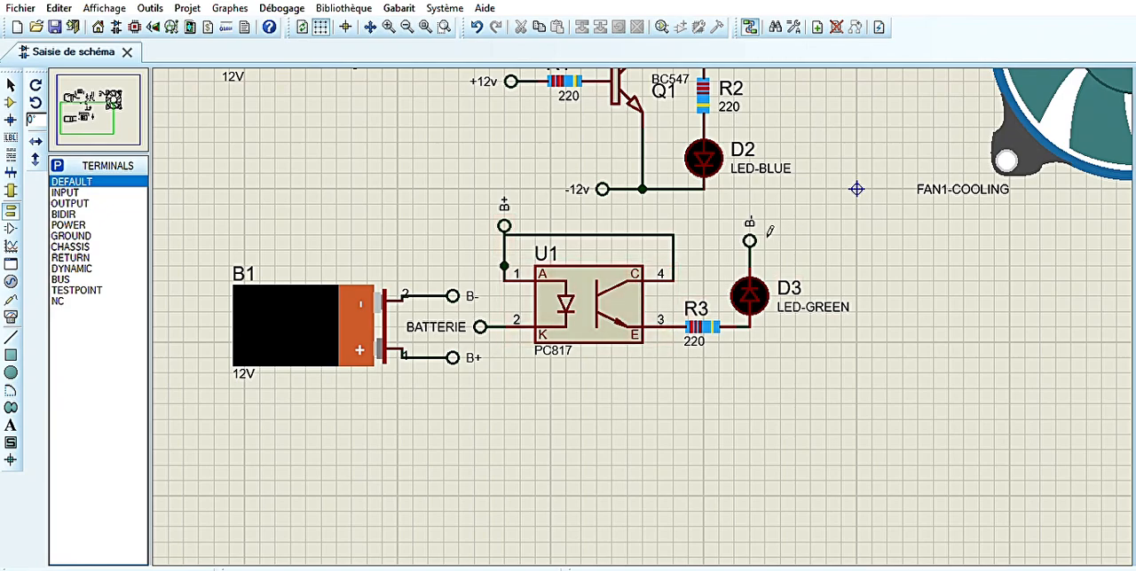
Run the simulation and toggle the switch to check the relay, both LEDs and the fan on main and backup battery, stopping it when done
left_click(91, 107)
left_click(95, 103)
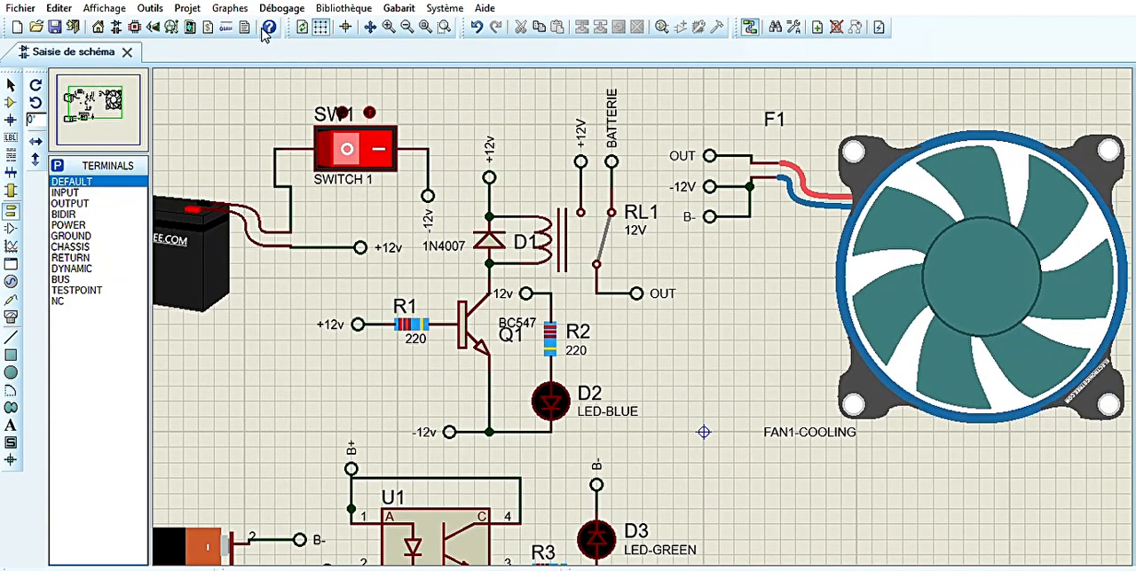
left_click(426, 28)
left_click(388, 26)
left_click(112, 106)
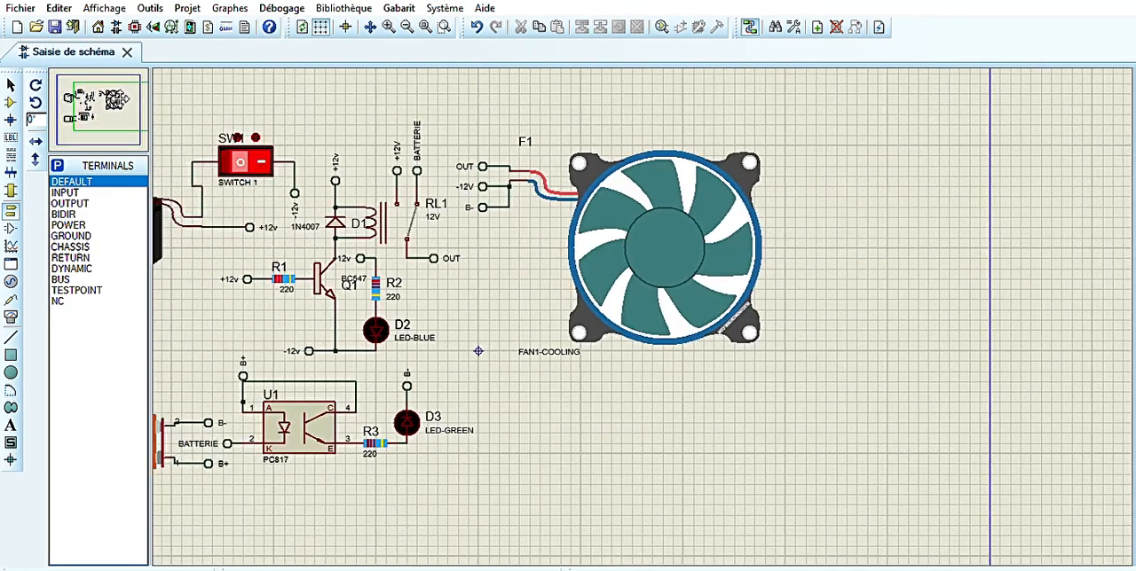
left_click(96, 101)
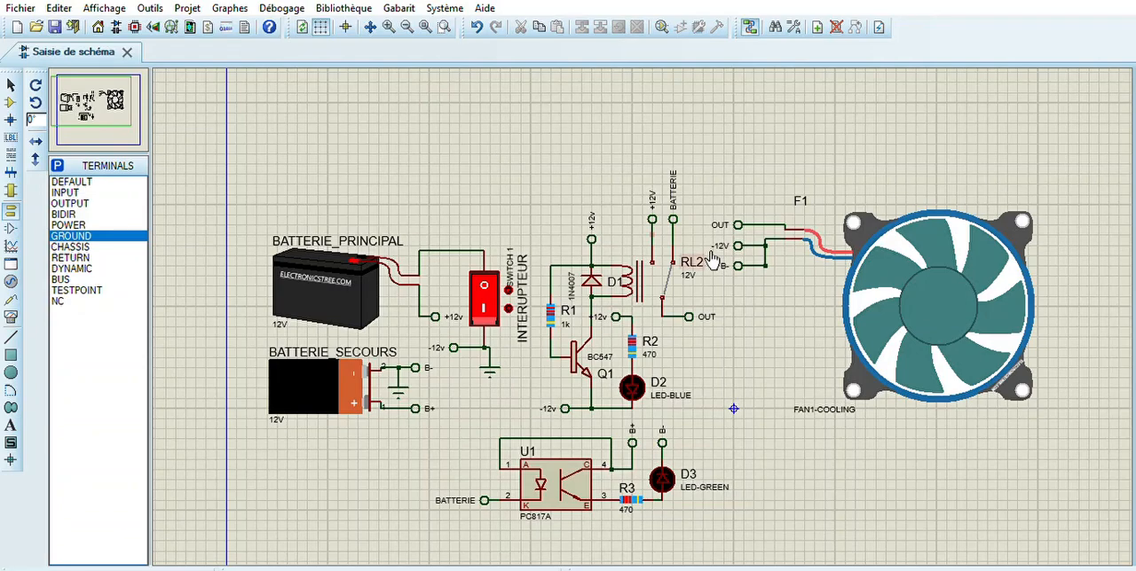
left_click(25, 563)
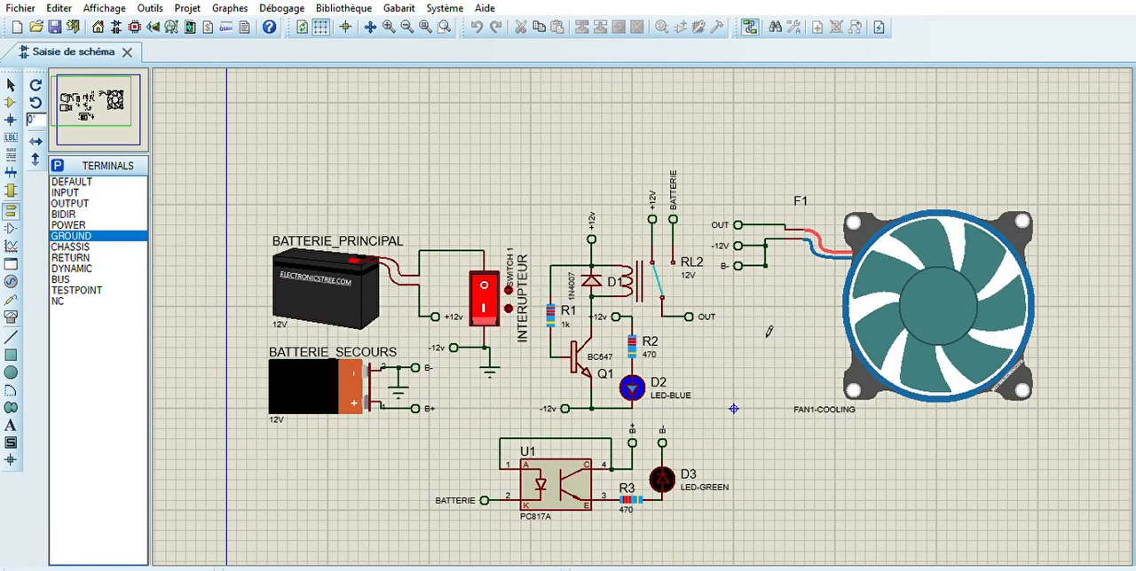
left_click(484, 292)
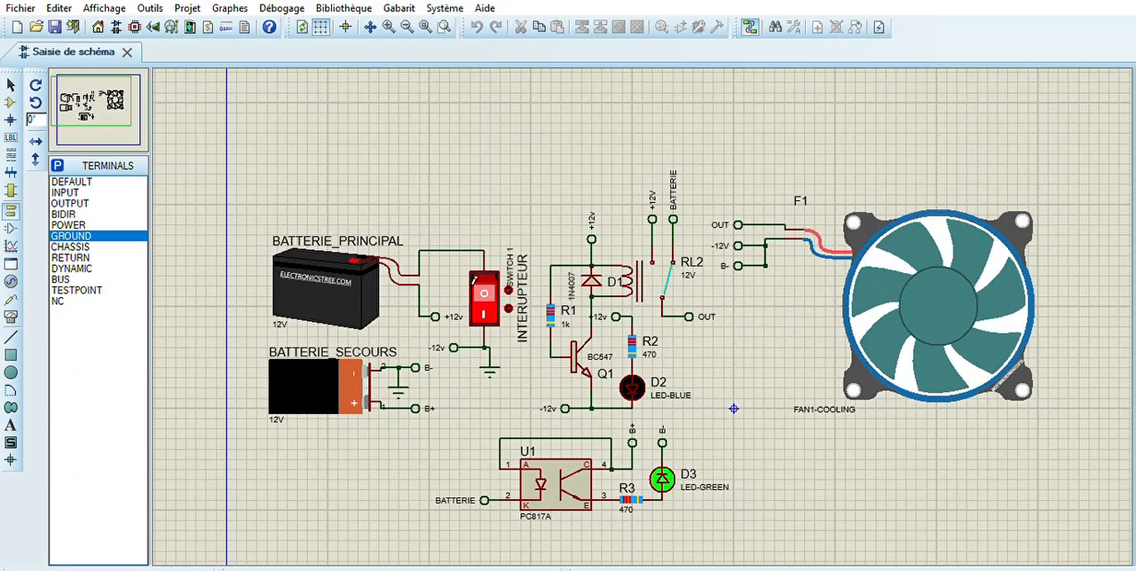
left_click(494, 279)
left_click(493, 286)
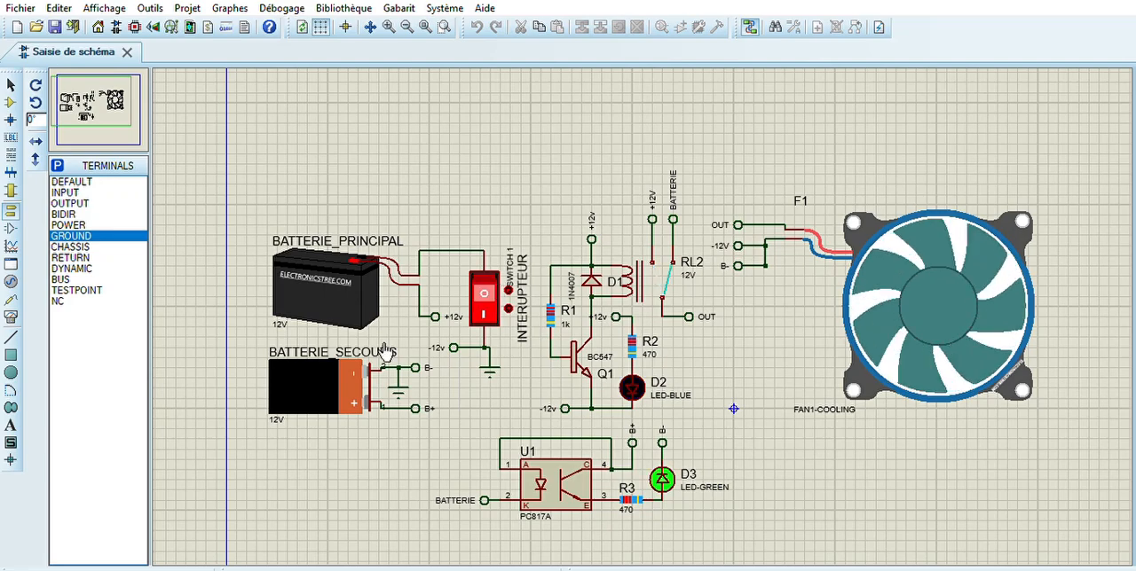
left_click(93, 570)
Replace the FAN1-COOLING fan with a FAN2-TABLE fan in the open area beside the relay
double_click(932, 311)
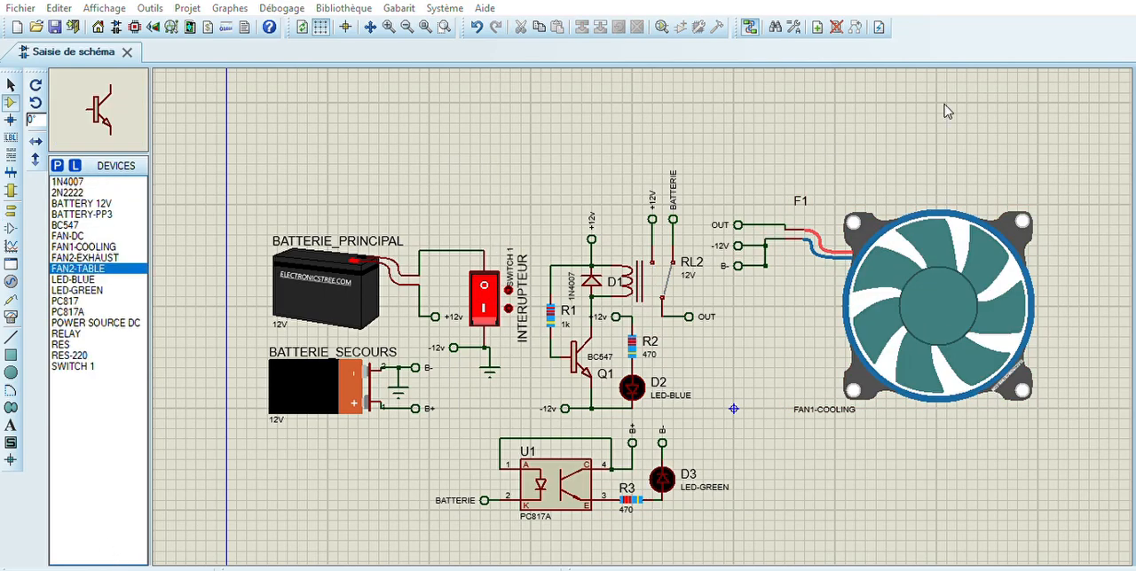
key("Delete")
left_click(870, 233)
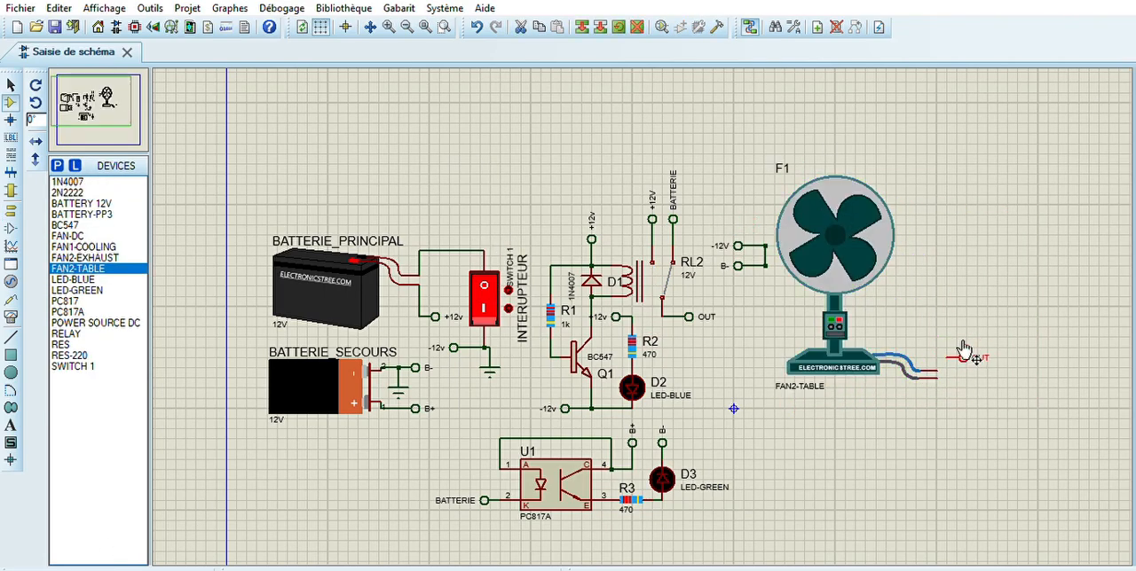
Reconnect the OUT, -12V and B- terminals to the table fan's leads without the looping wires, and briefly run the simulation
left_click(964, 349)
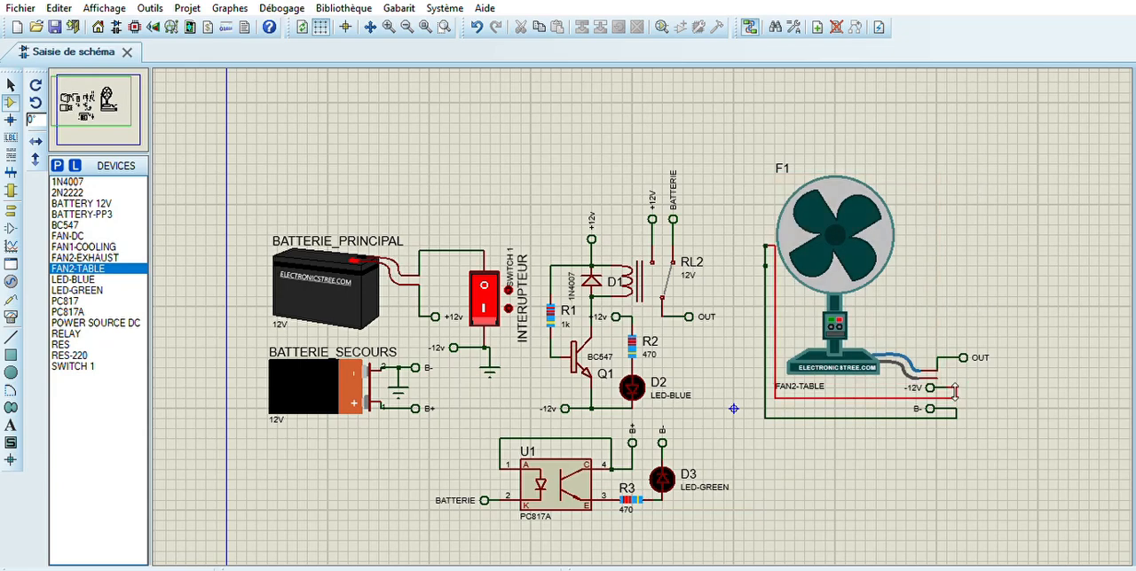
right_click(954, 391)
right_click(956, 413)
right_click(956, 413)
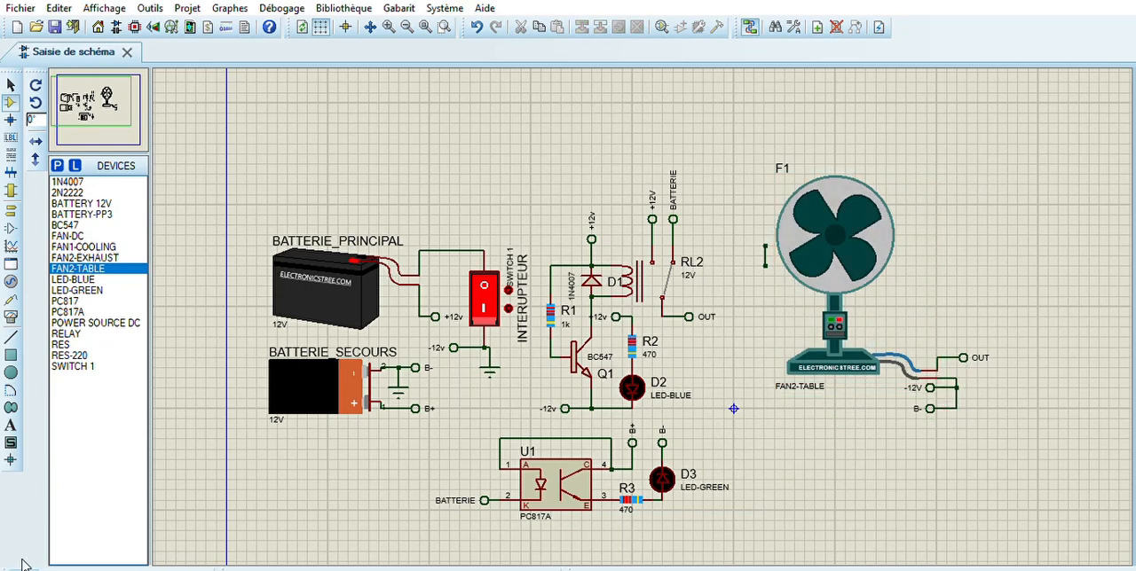
left_click(23, 563)
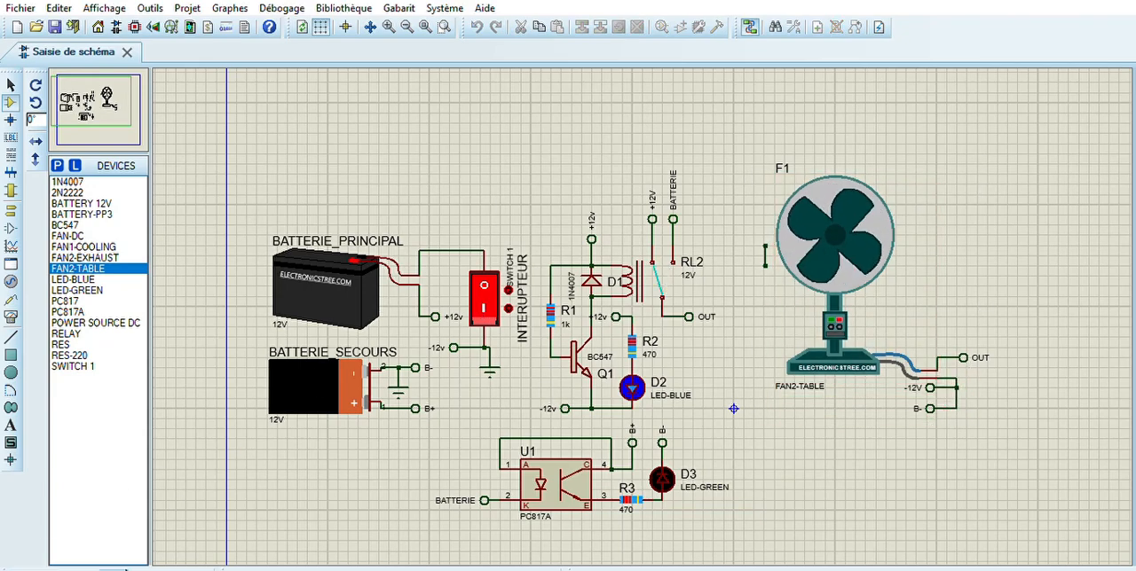
left_click(84, 568)
Insert a DC ammeter in series between the table fan's upper lead and the OUT terminal, and start the simulation
left_click(10, 317)
left_click(81, 280)
left_click(997, 286)
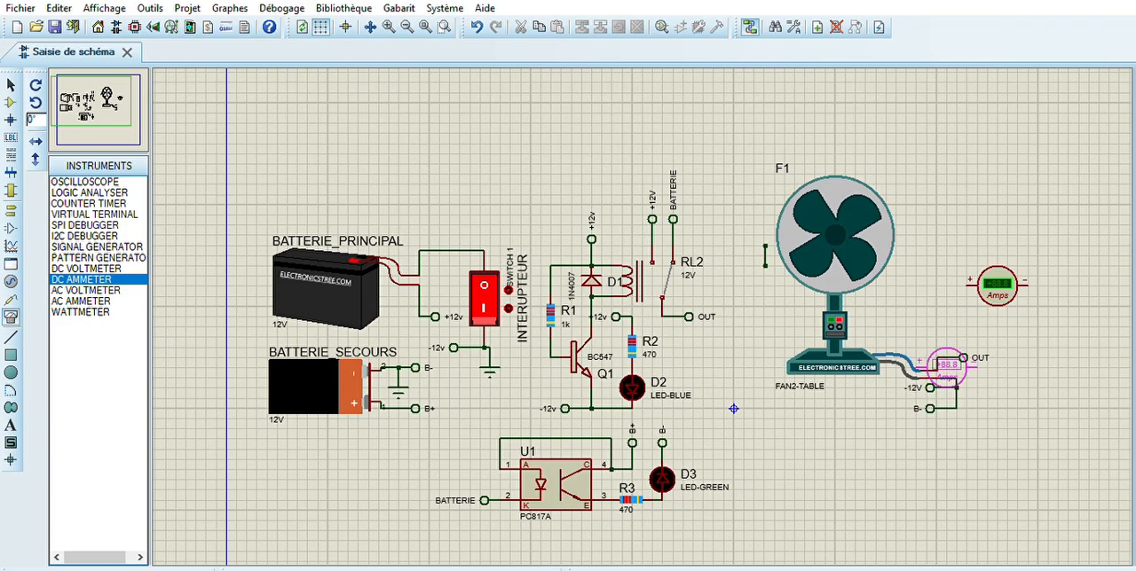
left_click_drag(972, 277, 940, 328)
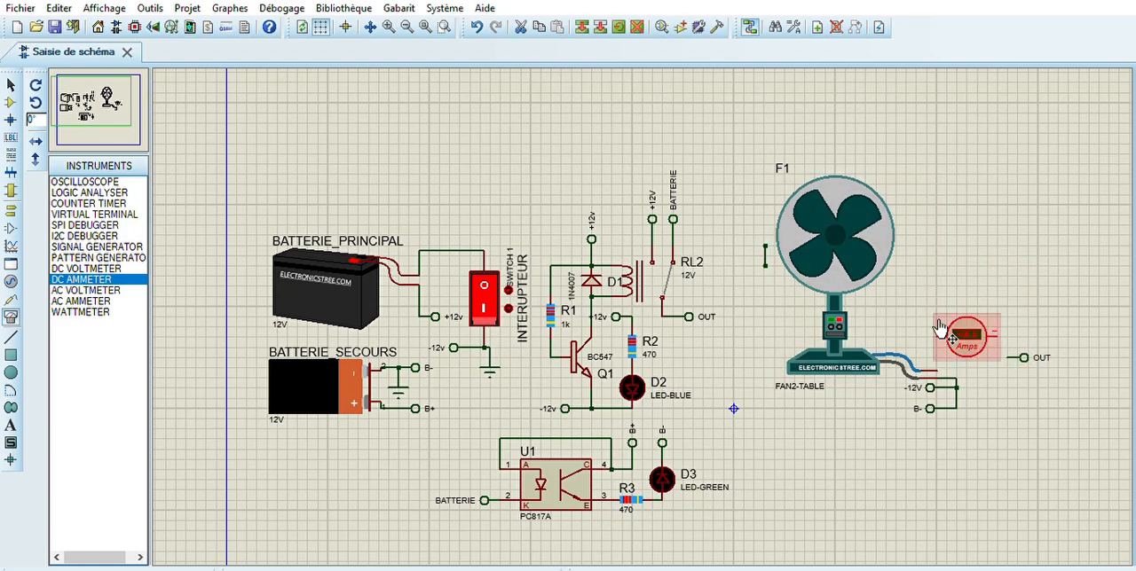
left_click_drag(1030, 358, 1022, 338)
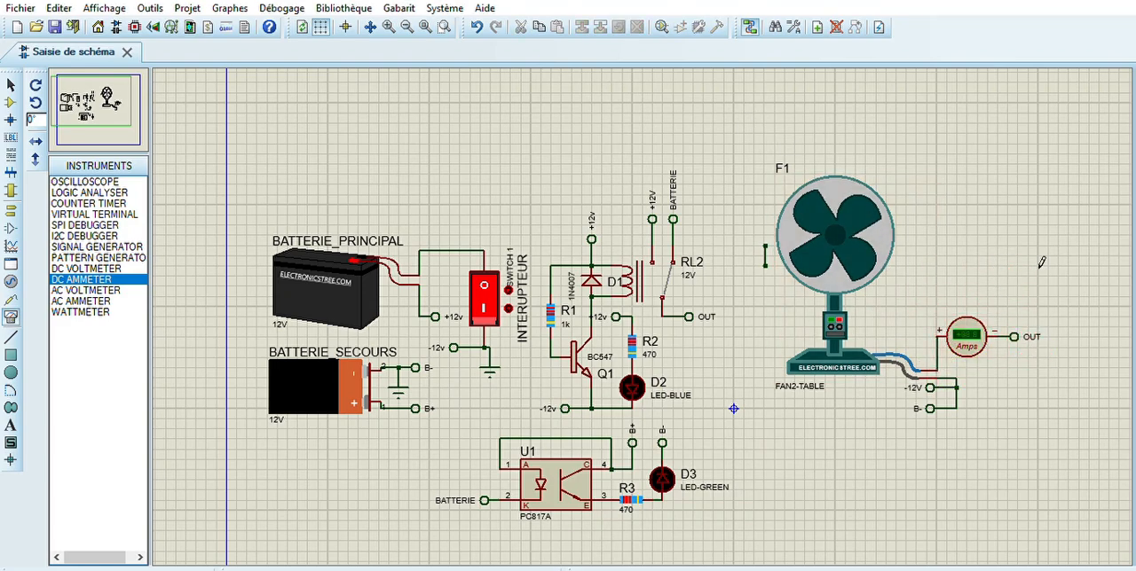
left_click(27, 567)
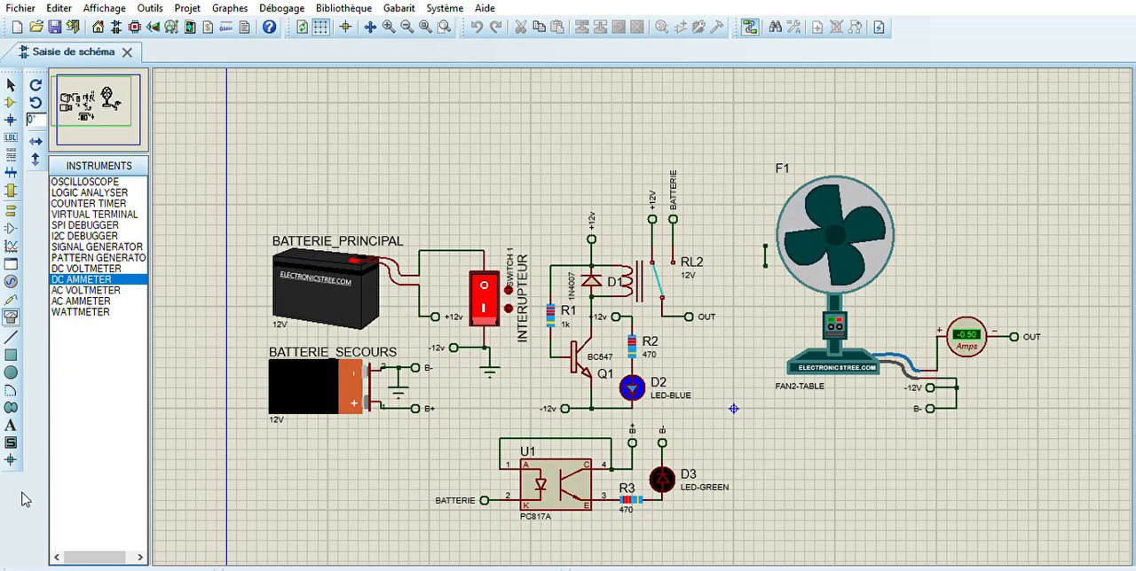